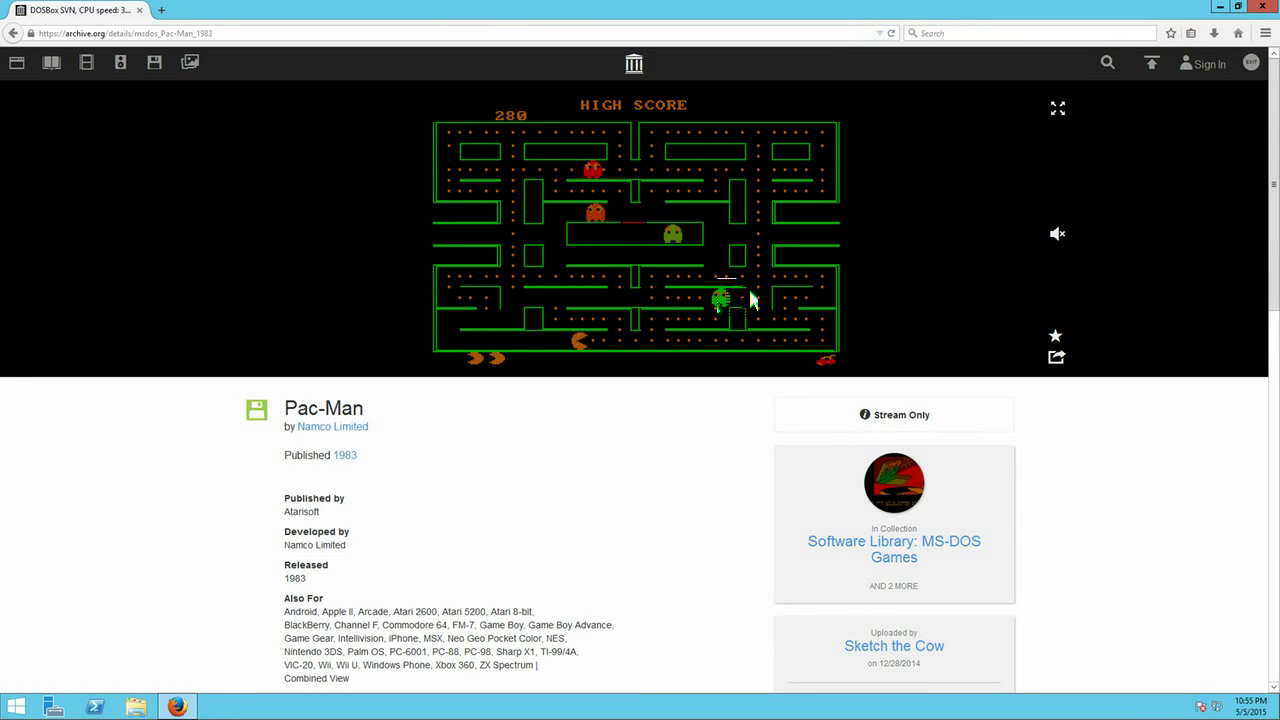
pyautogui.press('Up')
pyautogui.press('Left')
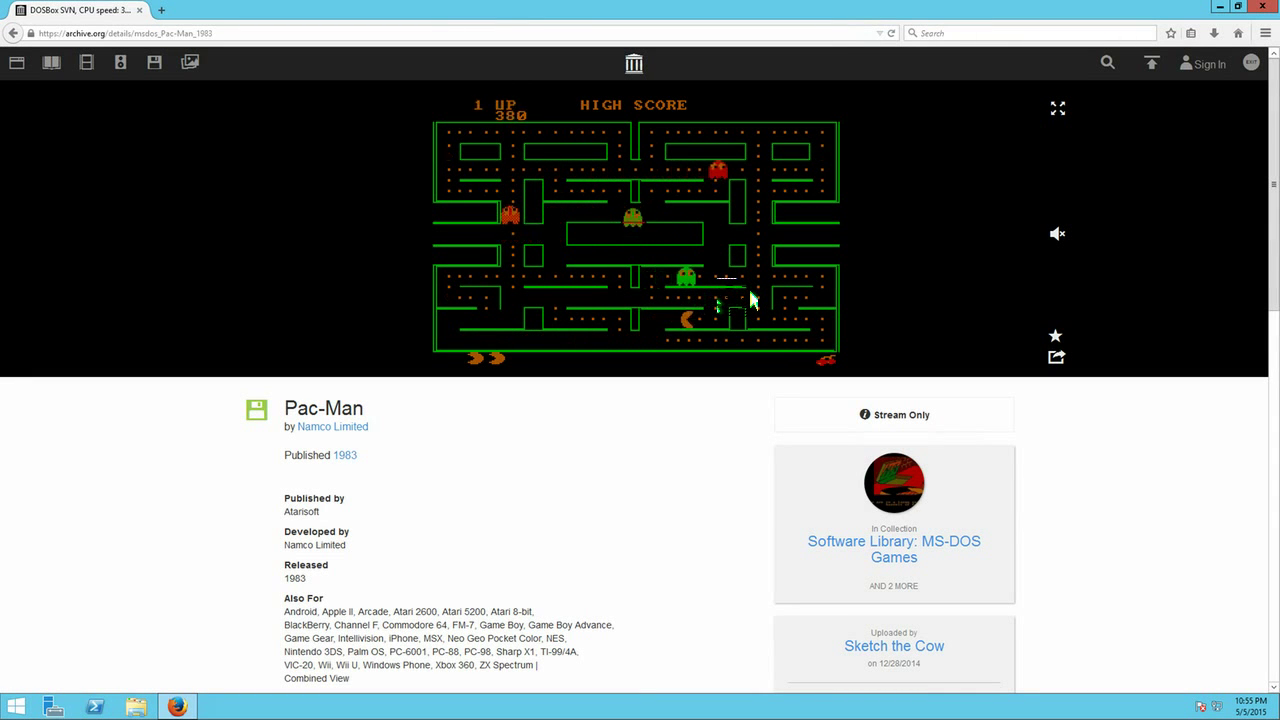
pyautogui.press('Right')
pyautogui.press('Up')
pyautogui.press('Left')
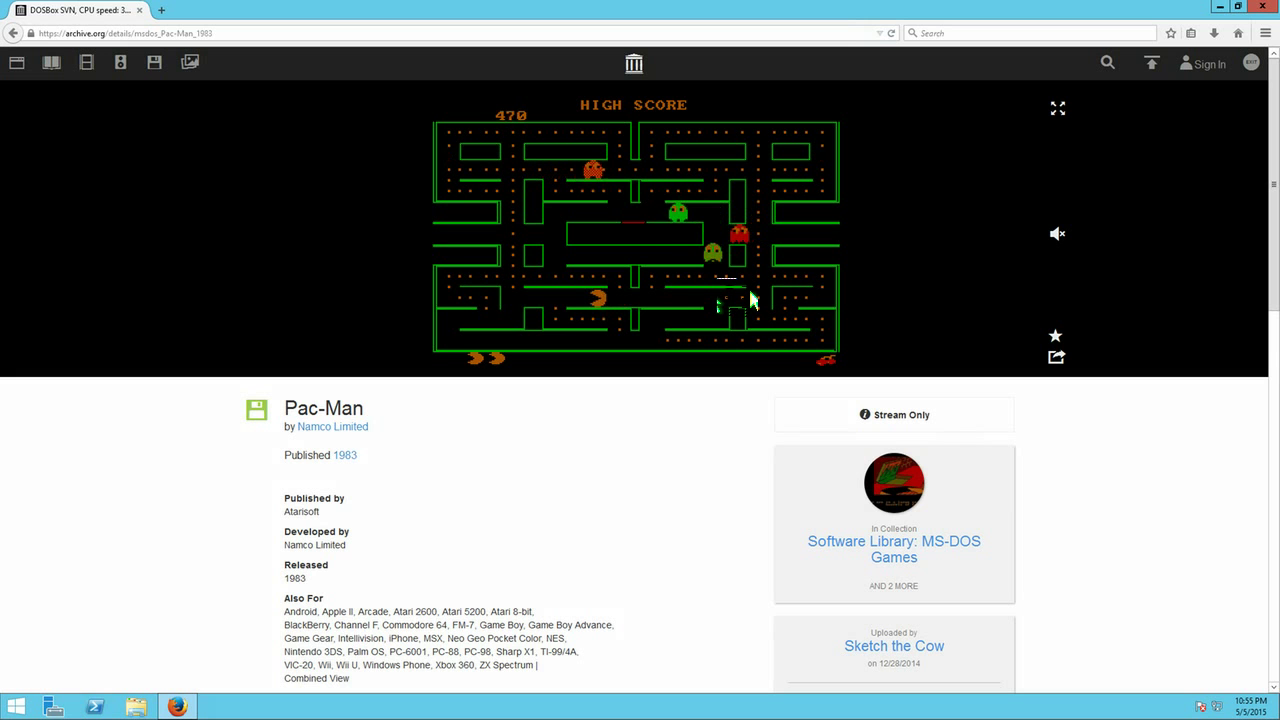
pyautogui.press('Down')
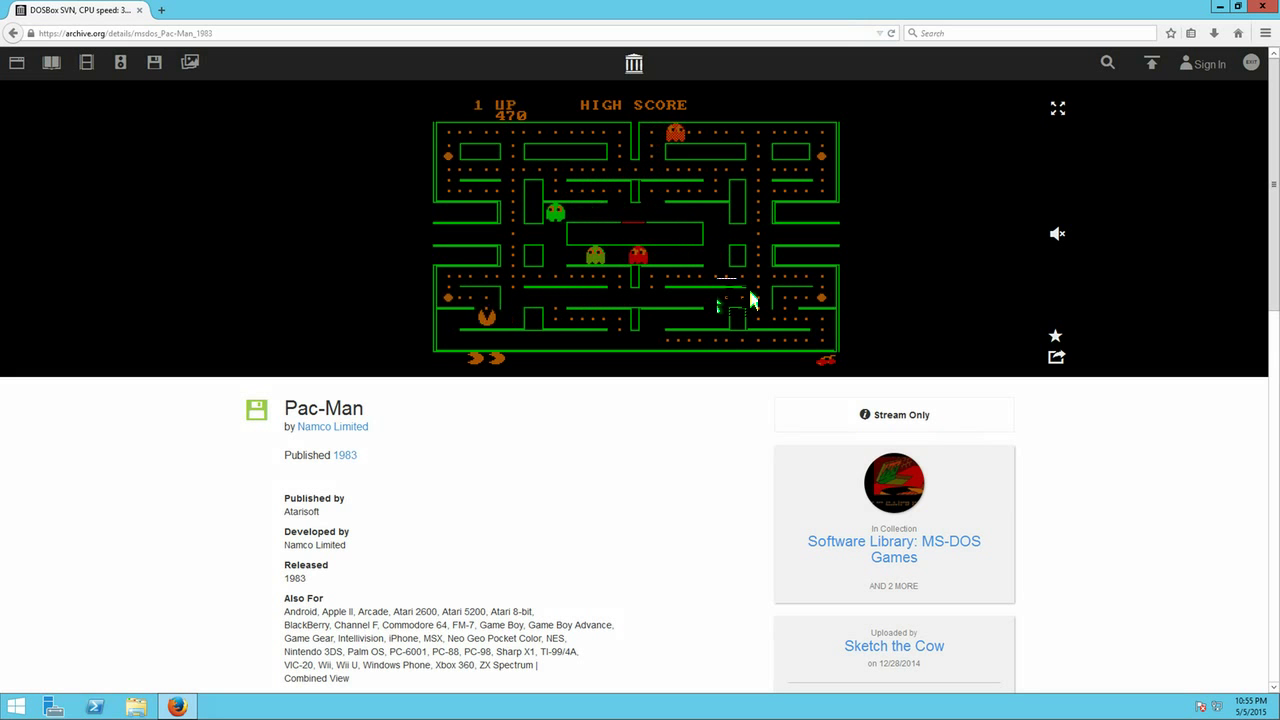
pyautogui.press('Left')
pyautogui.press('Up')
pyautogui.press('Right')
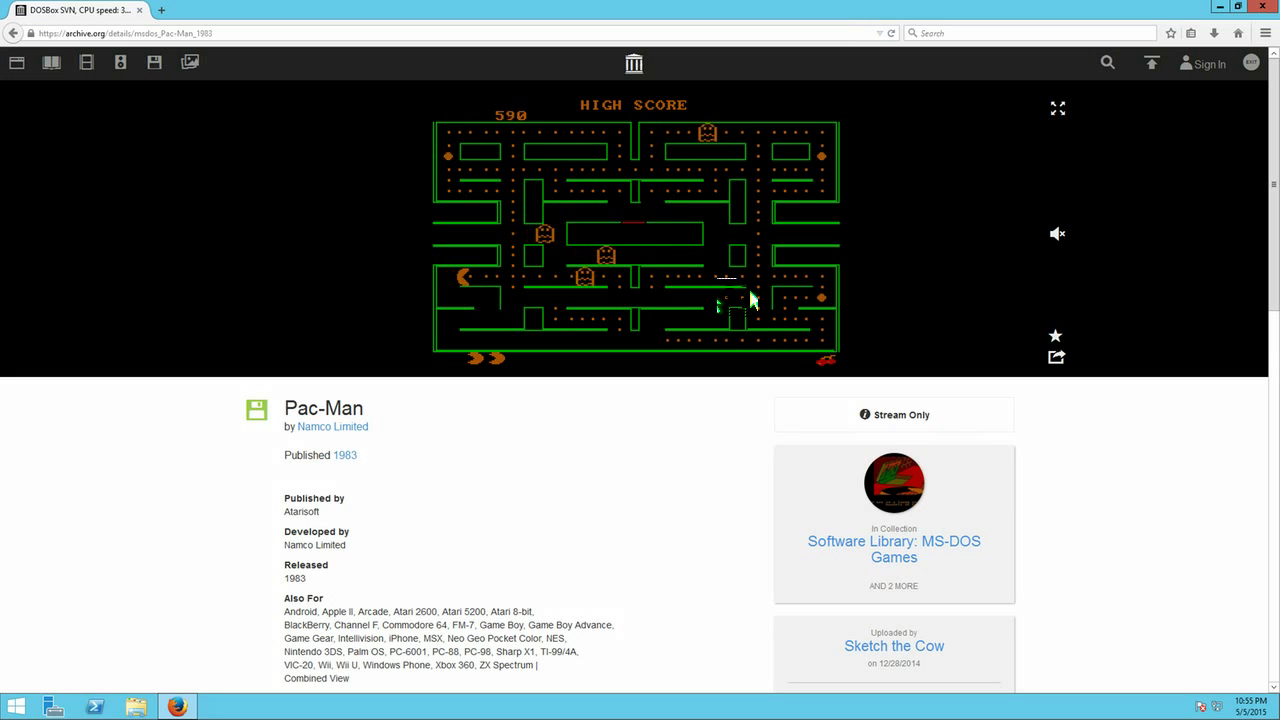
pyautogui.click(613, 246)
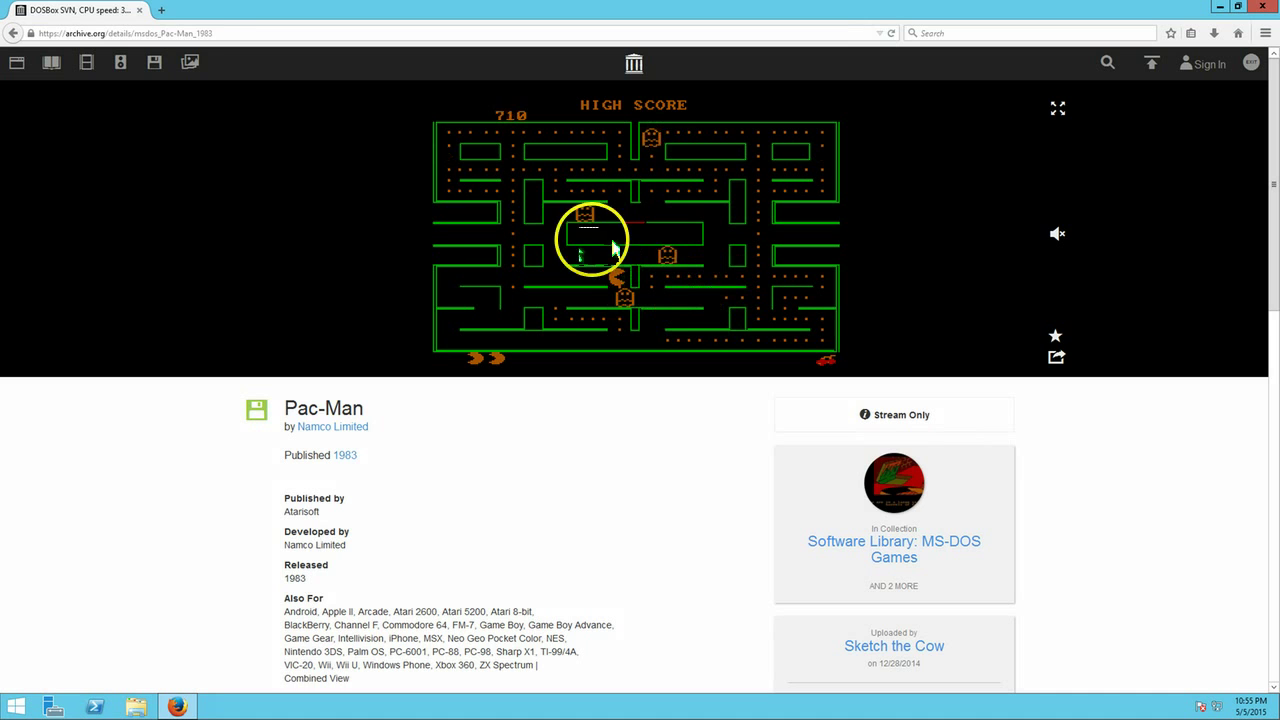
# Step: Open tiddlywiki.com in a new tab and close the Pac-Man tab
pyautogui.click(160, 10)
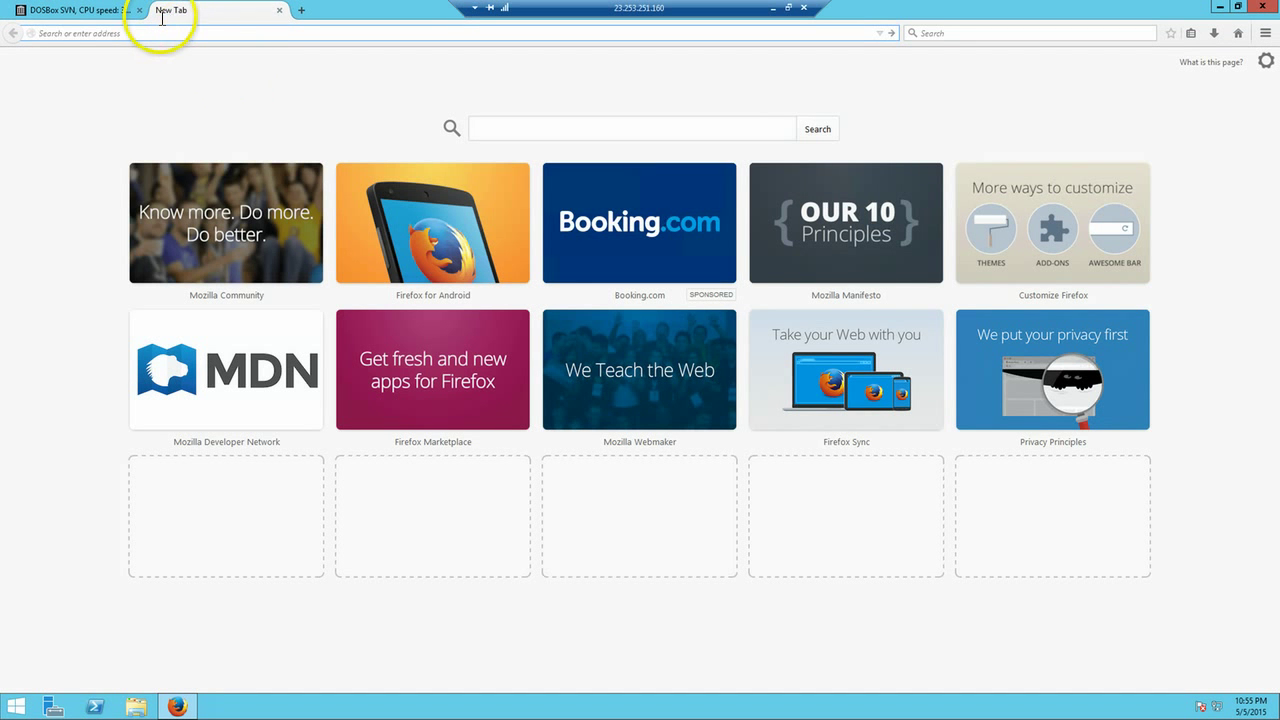
pyautogui.write('tio')
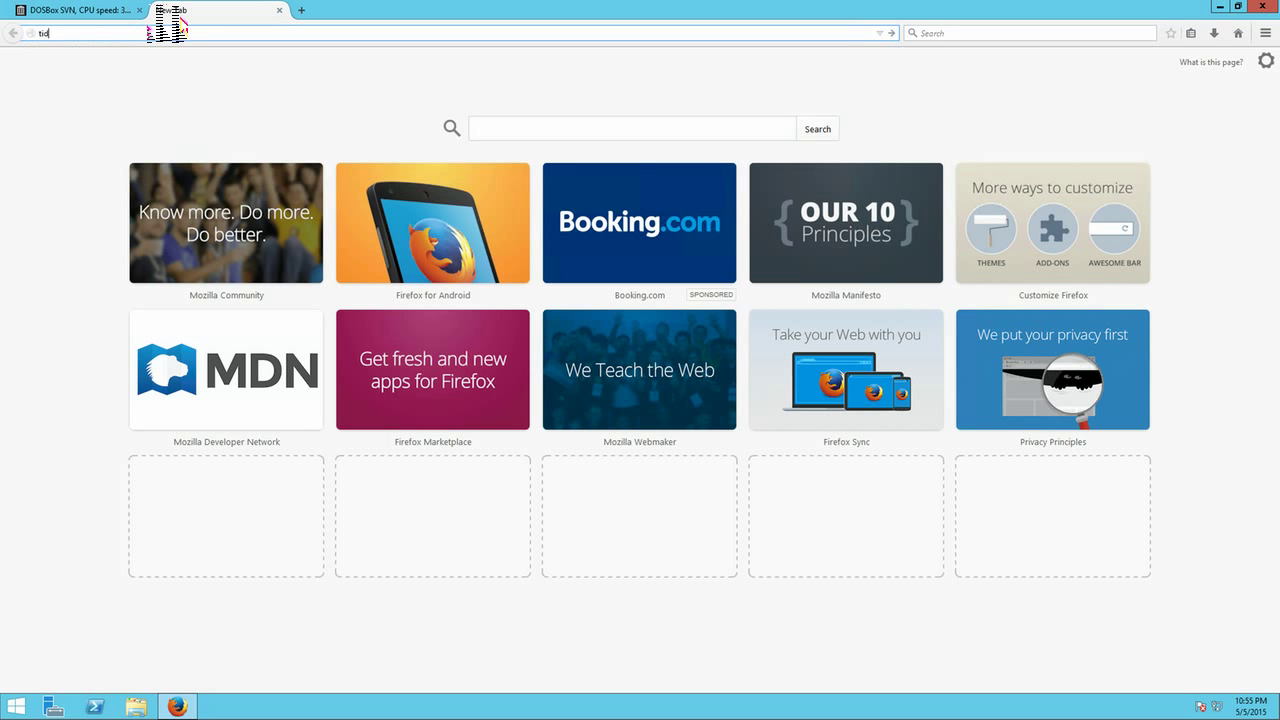
pyautogui.write('dlywiki.com')
pyautogui.press('Return')
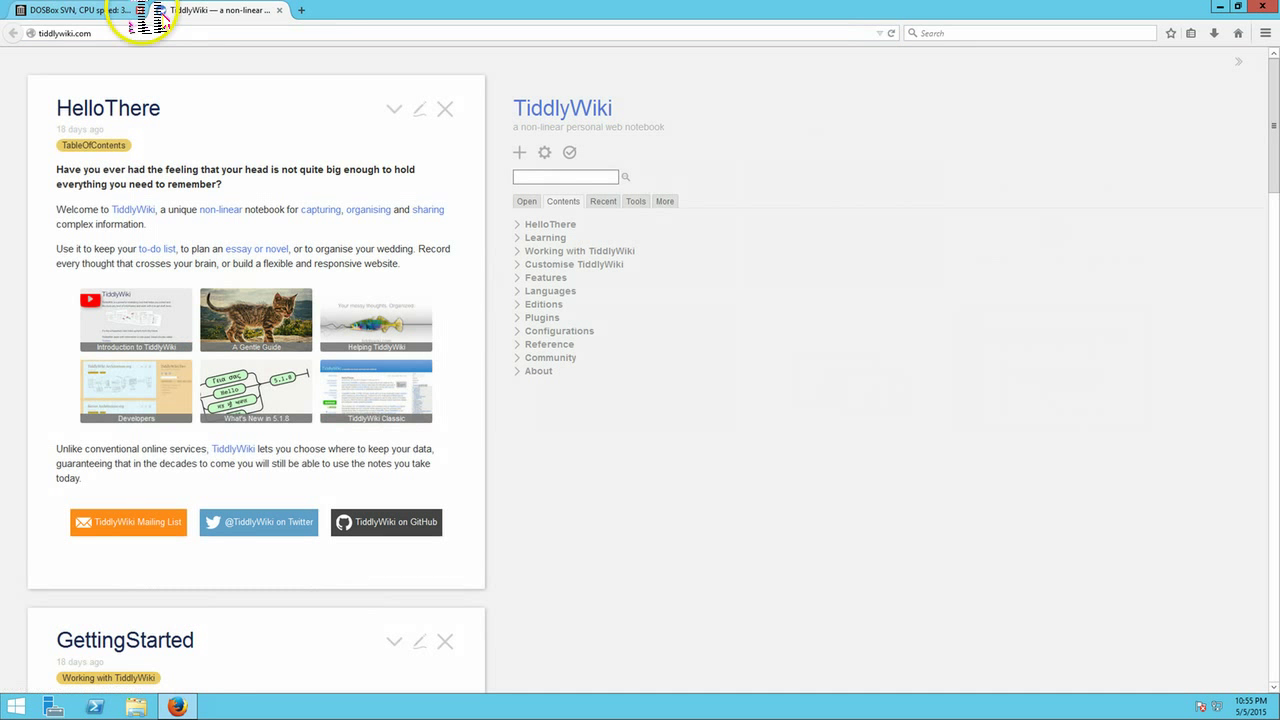
pyautogui.click(139, 10)
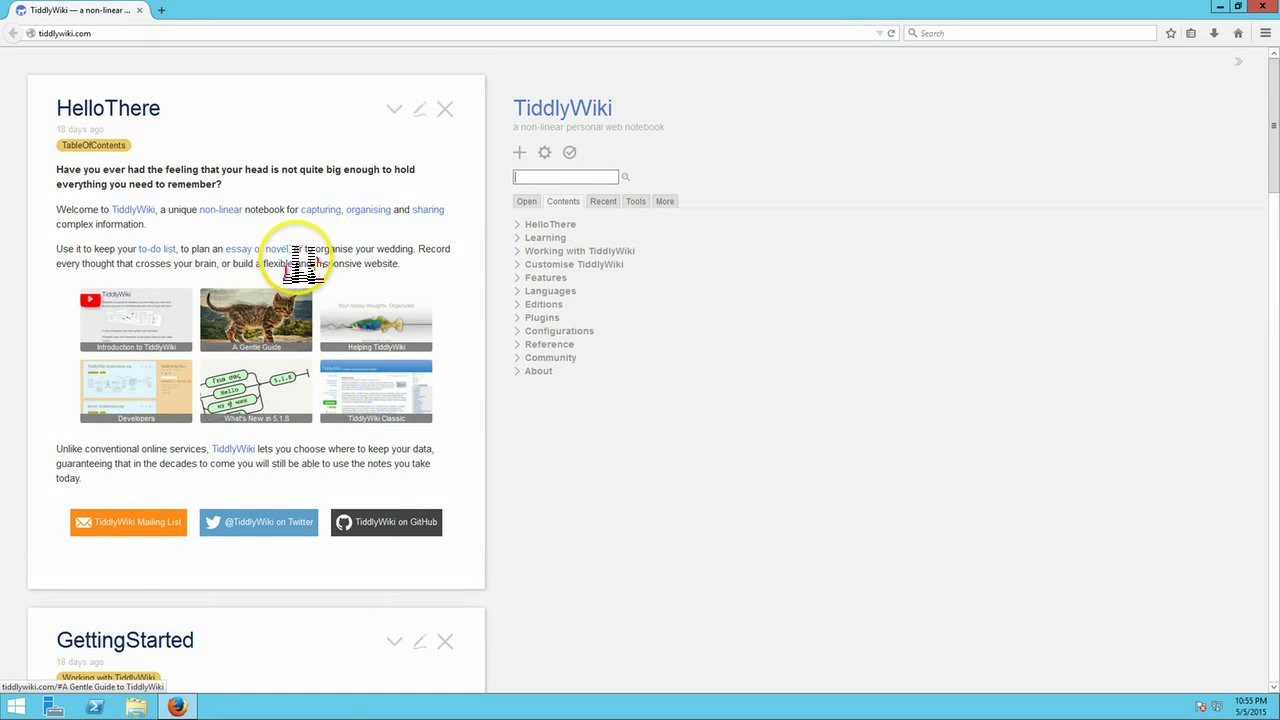
# Step: Install the TiddlyFox extension linked from TiddlyWiki's Firefox getting-started instructions and restart the browser
pyautogui.scroll(-5, 301, 267)
pyautogui.scroll(-6, 301, 267)
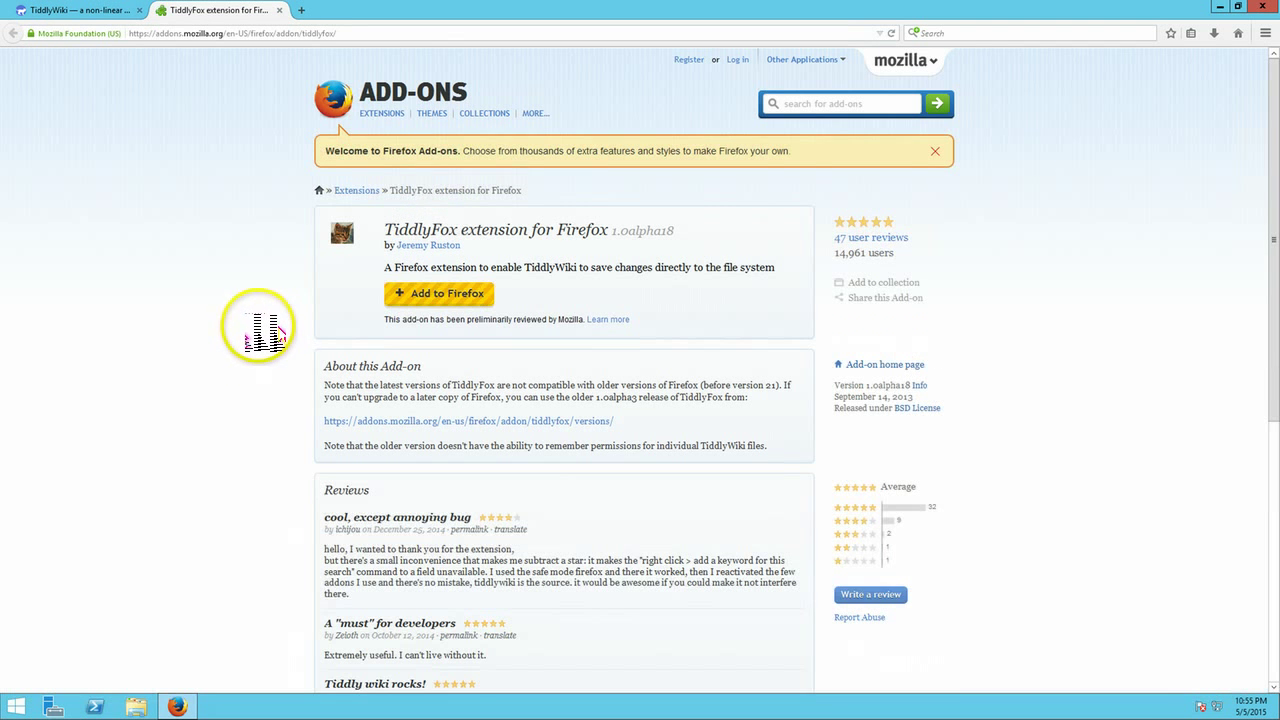
pyautogui.click(424, 297)
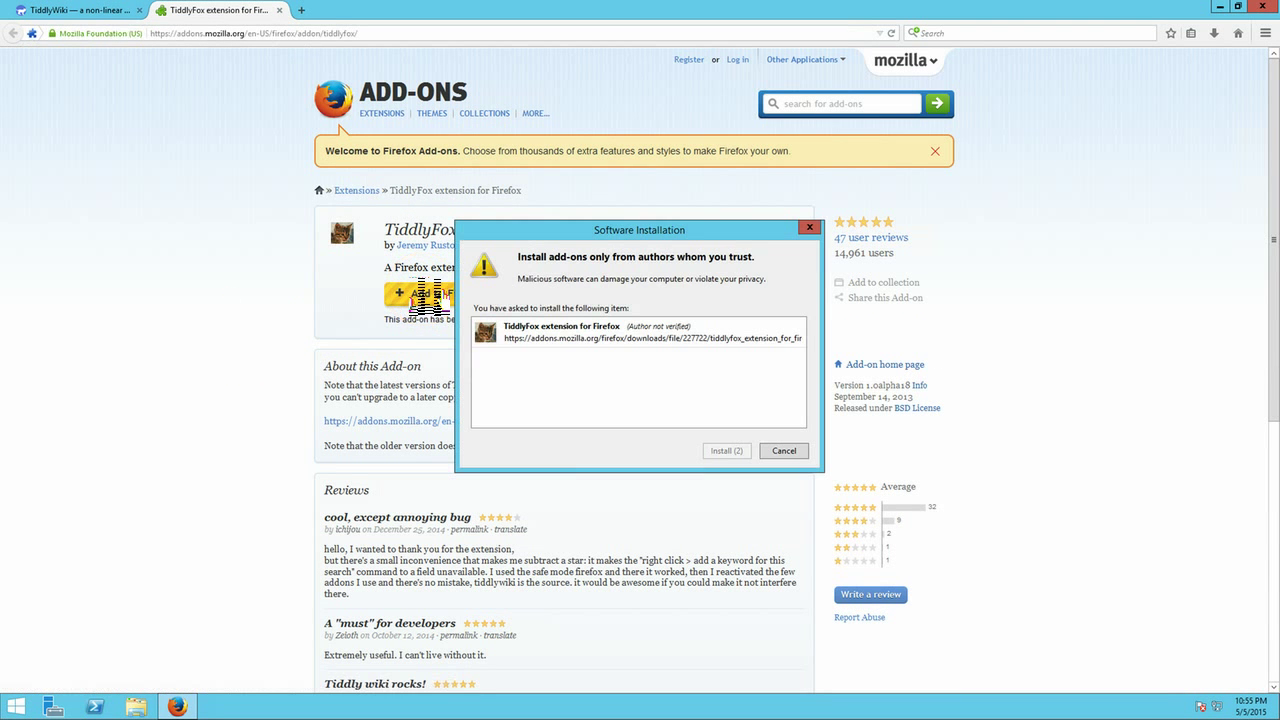
pyautogui.click(728, 450)
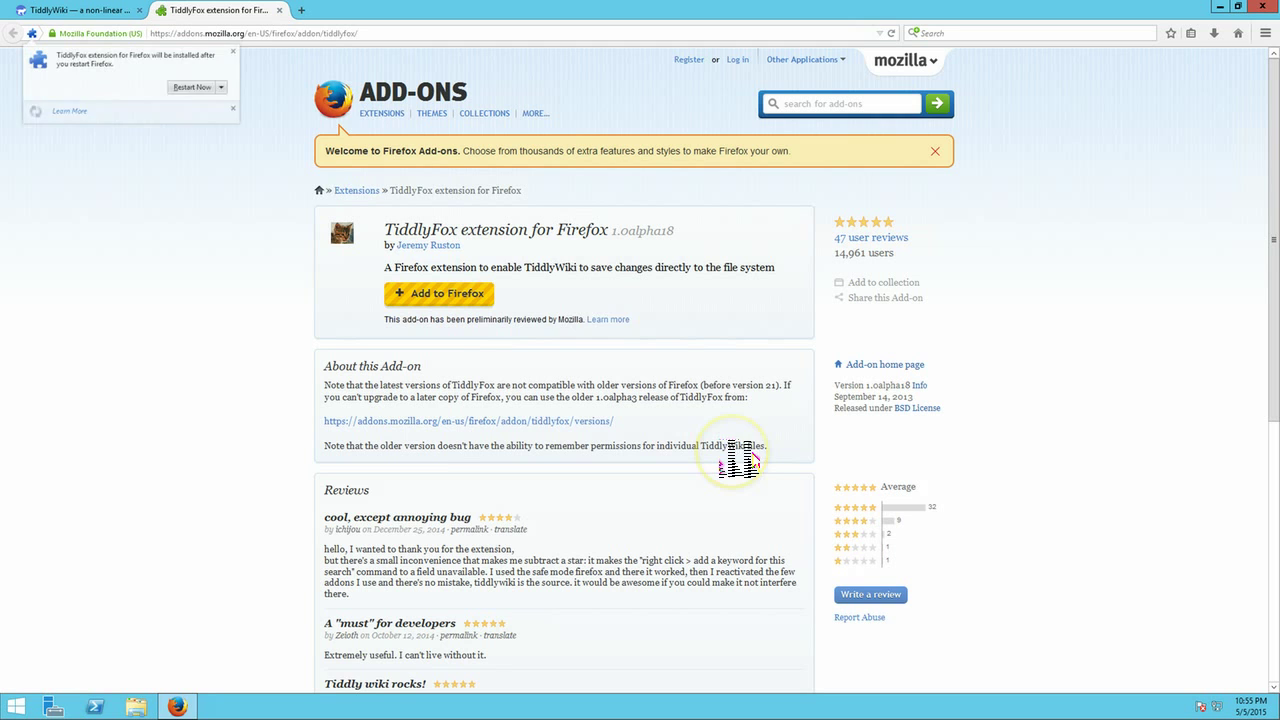
pyautogui.click(215, 94)
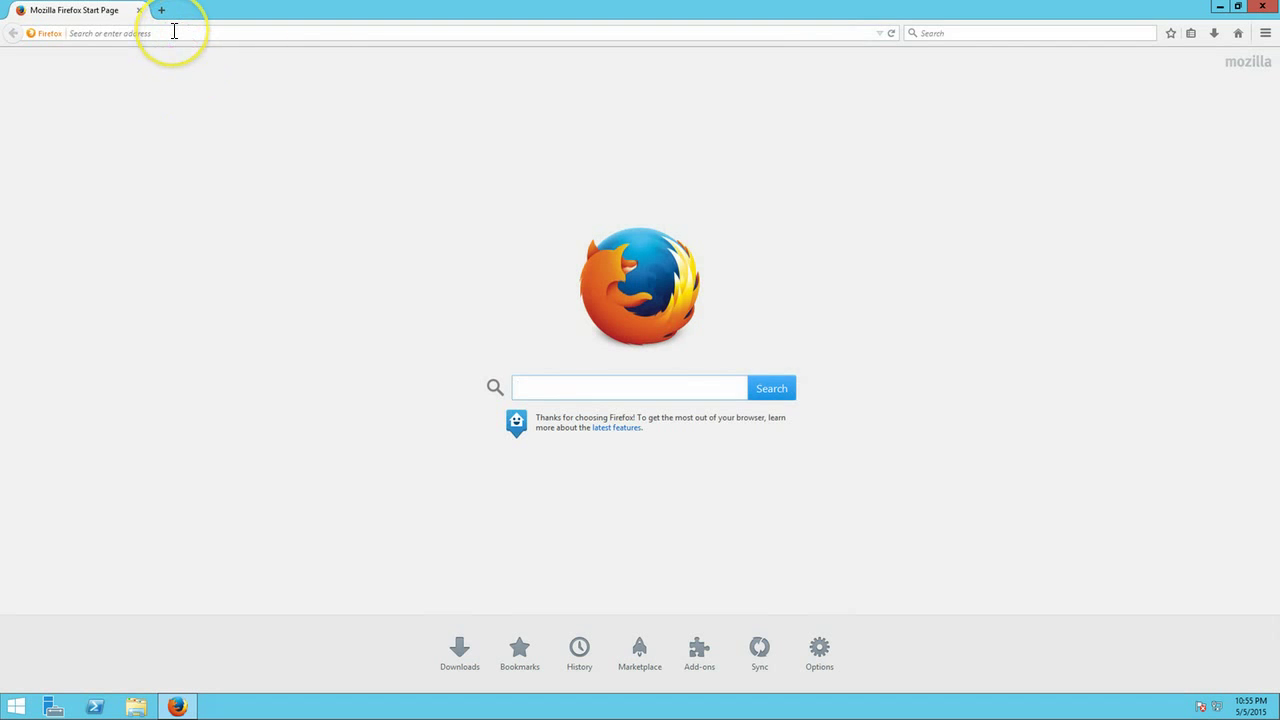
# Step: Return to tiddlywiki.com and download the empty wiki from the Firefox instructions, saving it as empty.html
pyautogui.click(174, 31)
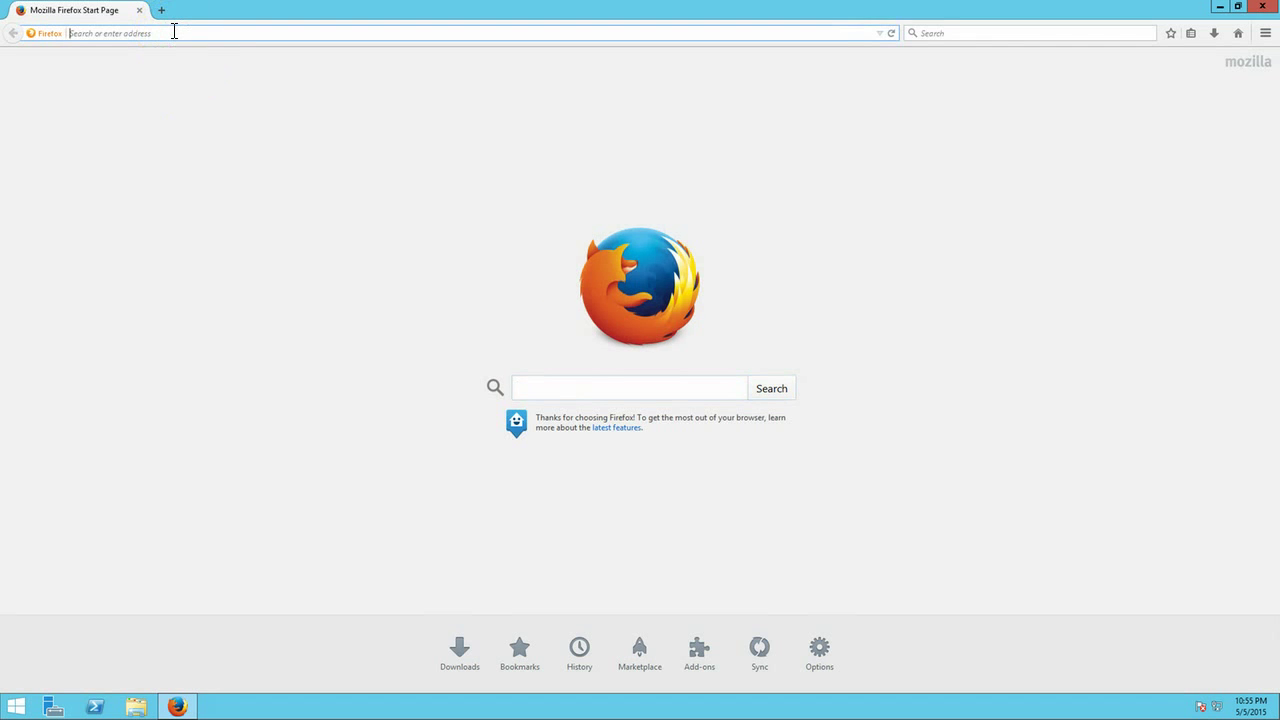
pyautogui.write('tiddlywiki.com')
pyautogui.press('Return')
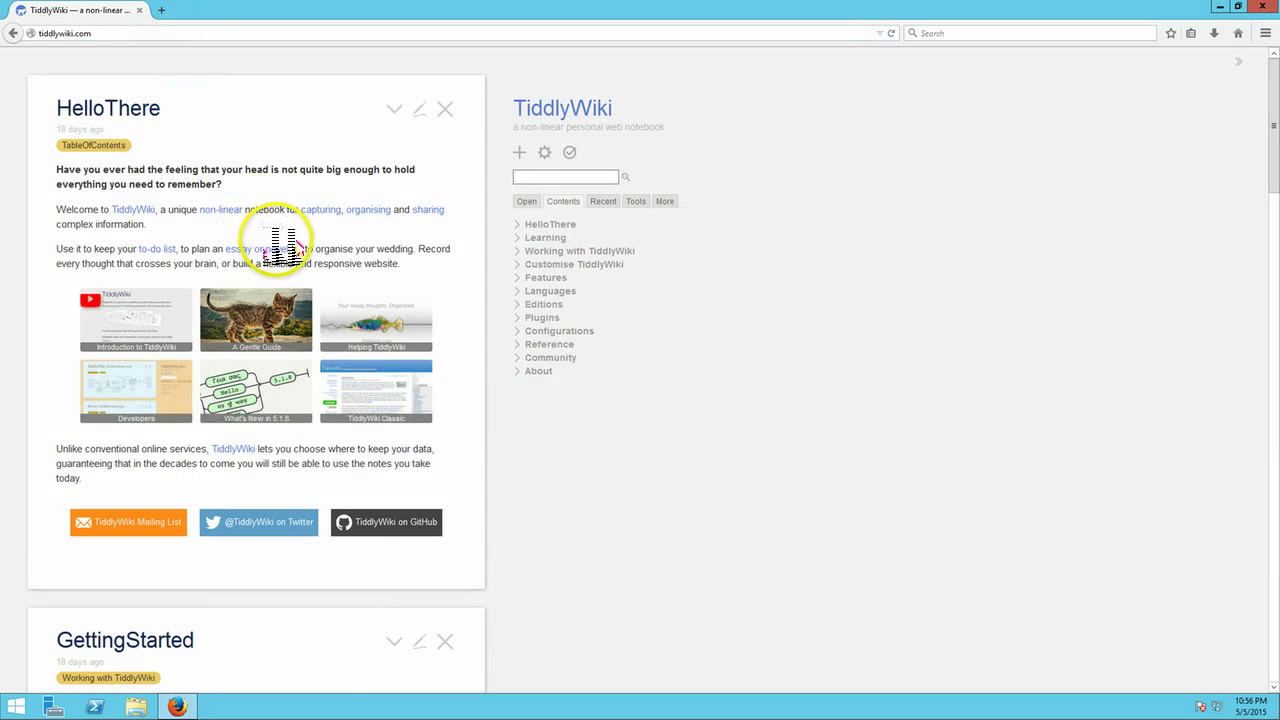
pyautogui.scroll(-8, 280, 243)
pyautogui.scroll(-3, 282, 248)
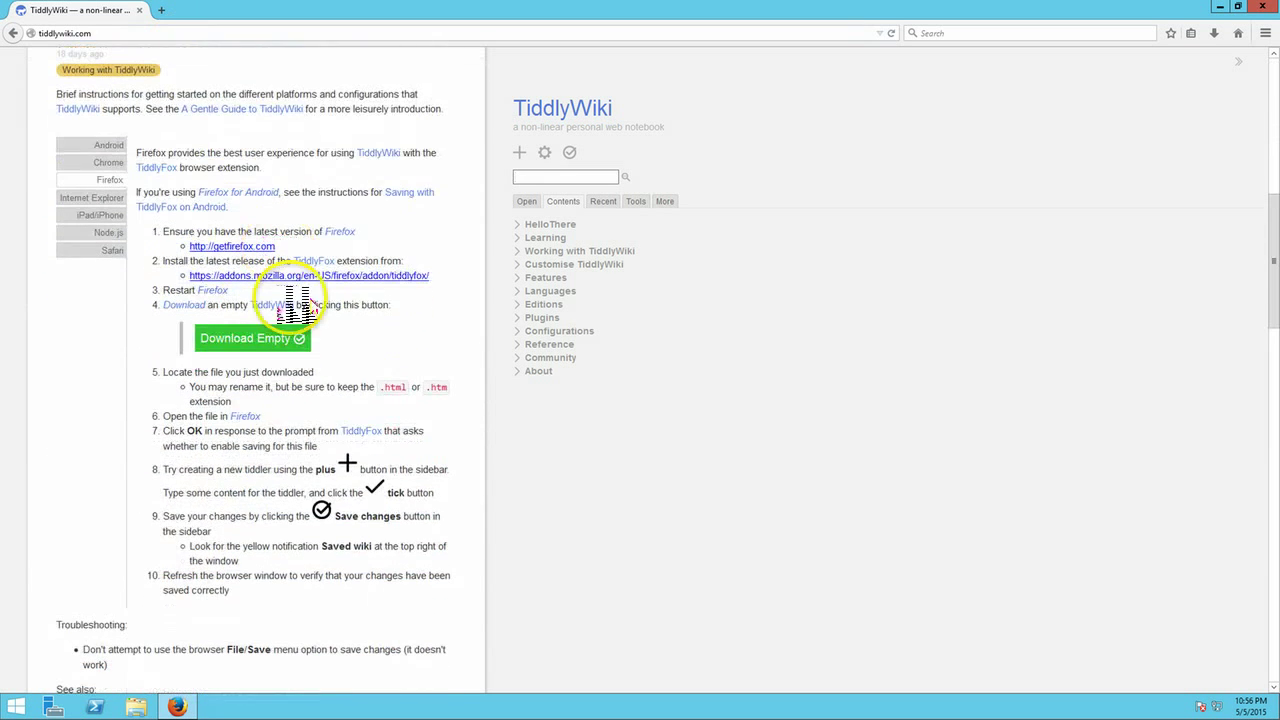
pyautogui.click(278, 338)
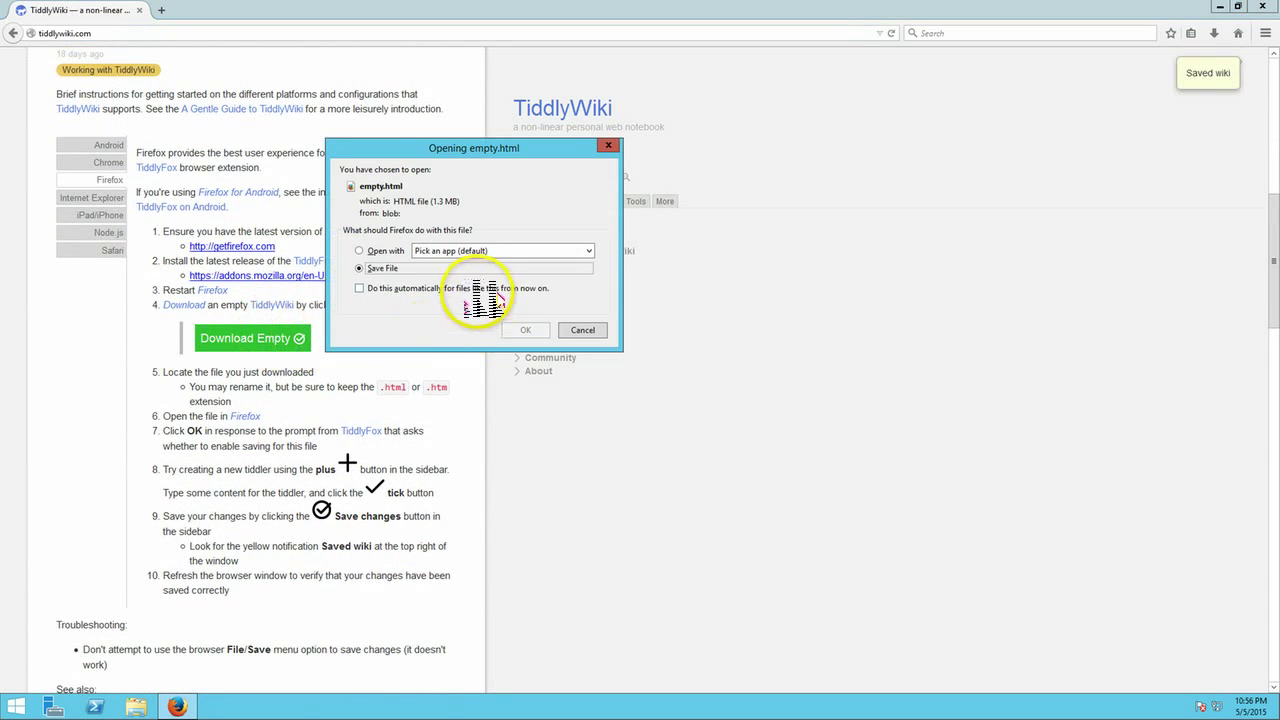
pyautogui.click(525, 330)
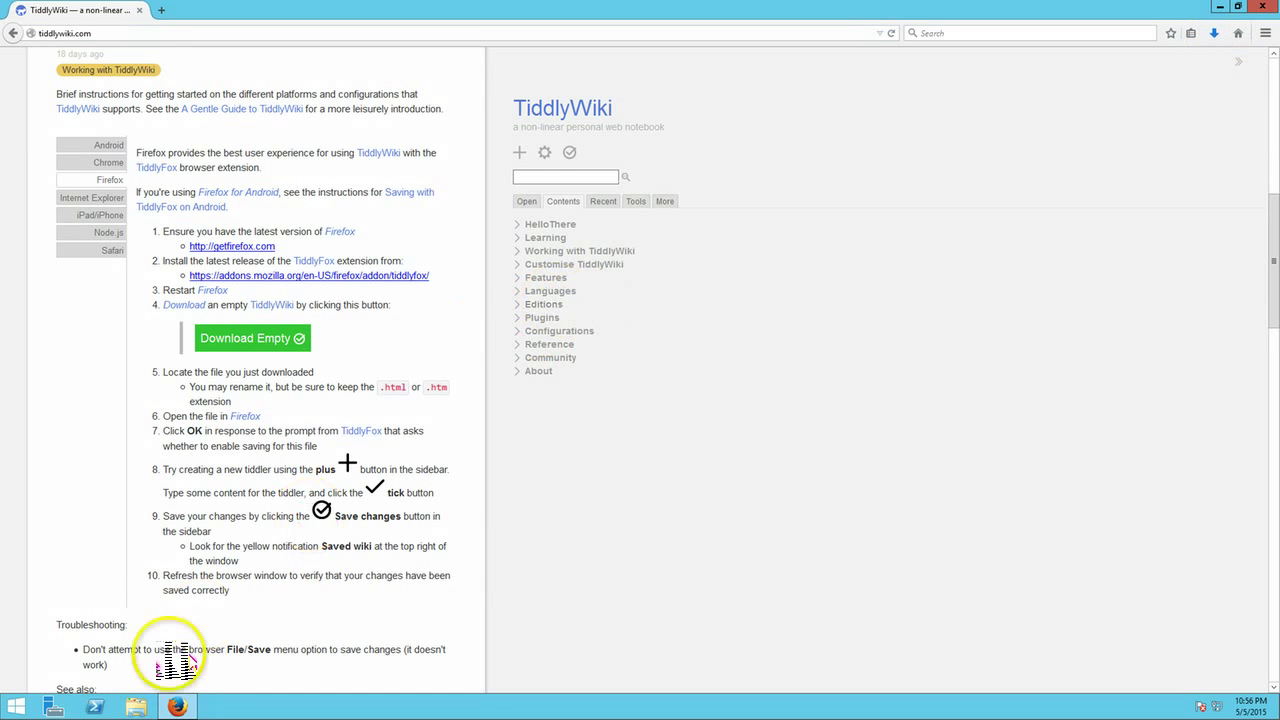
# Step: Show the downloaded empty.html in its containing folder, rename it Bookmarks.html, and open it in Firefox
pyautogui.click(1213, 33)
pyautogui.rightClick(1110, 84)
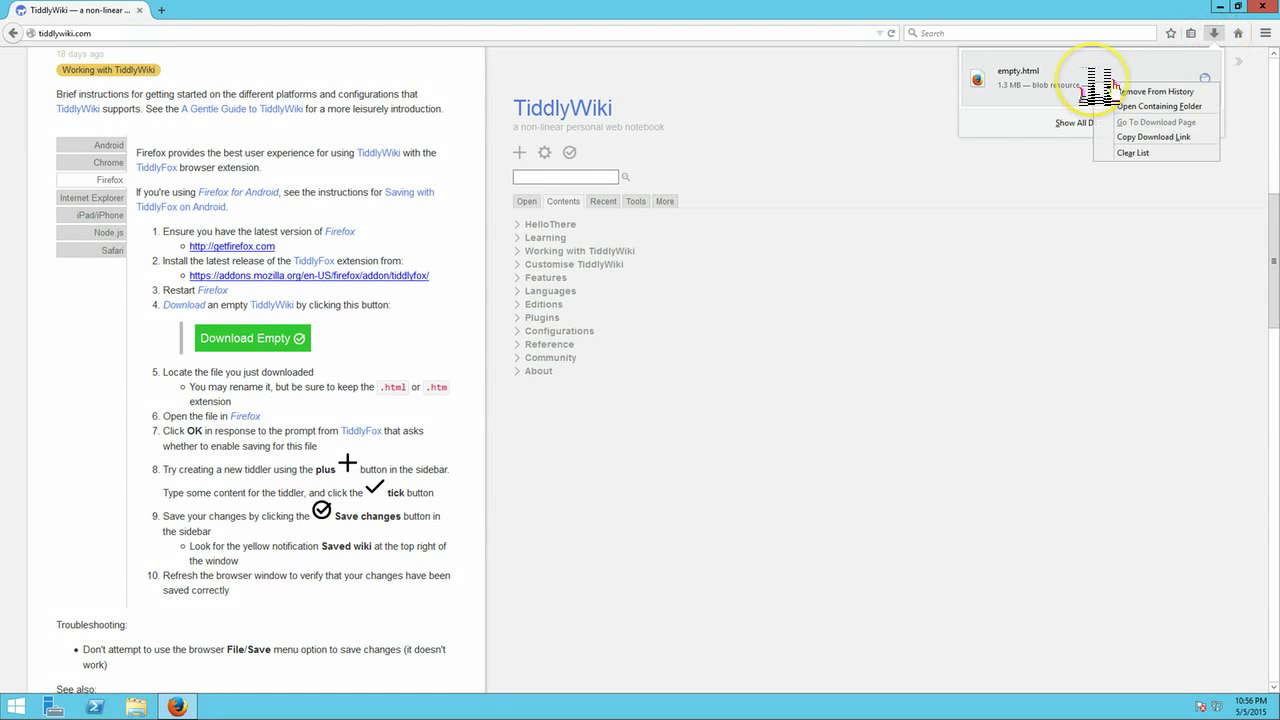
pyautogui.click(1130, 106)
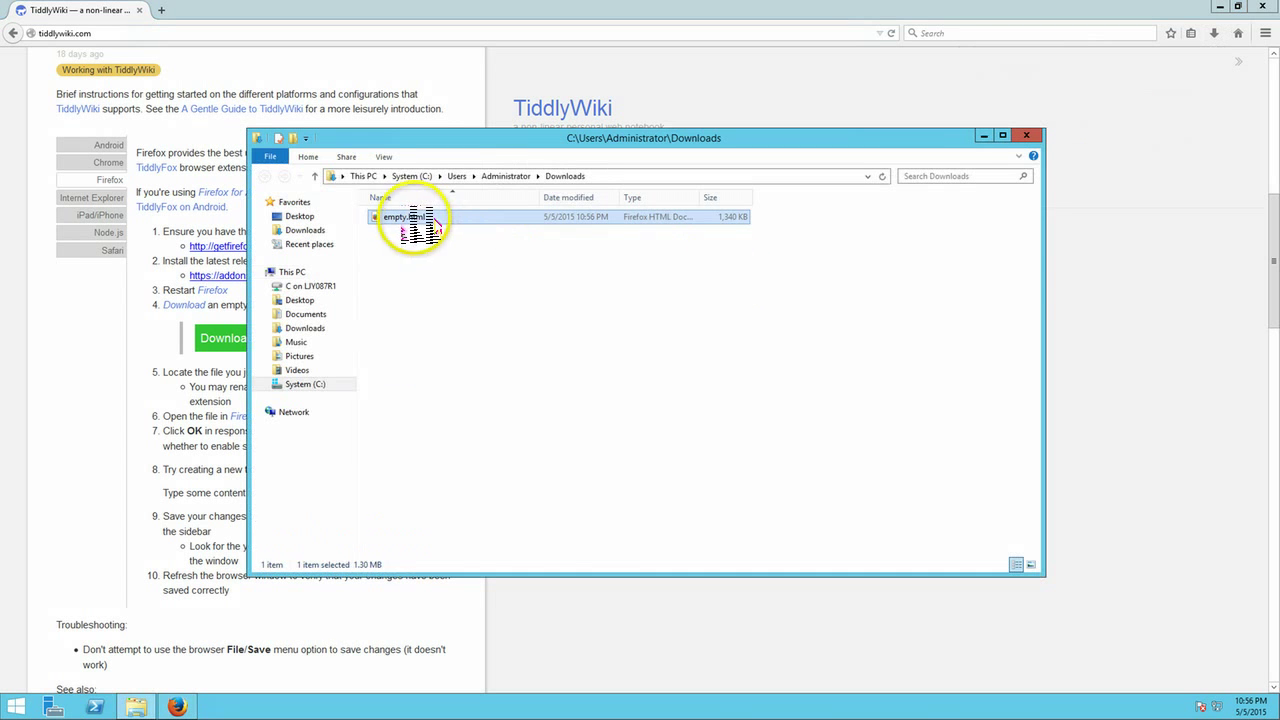
pyautogui.rightClick(433, 225)
pyautogui.click(445, 368)
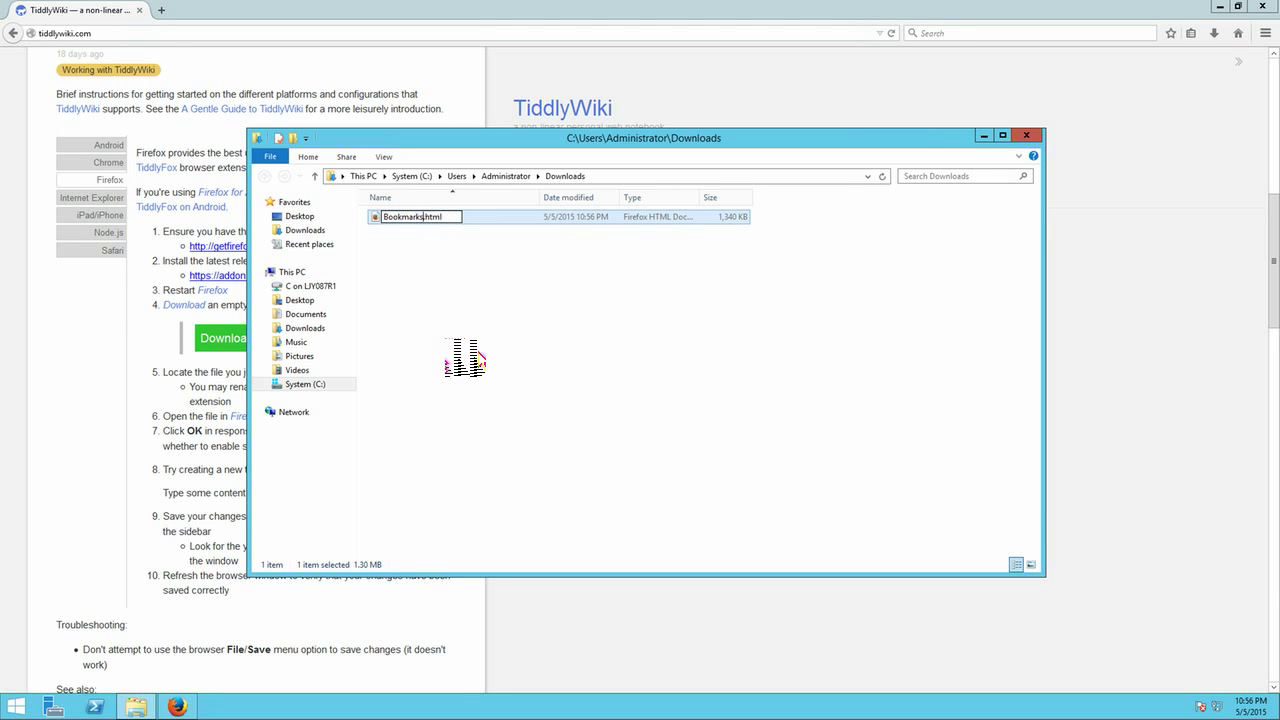
pyautogui.press('Return')
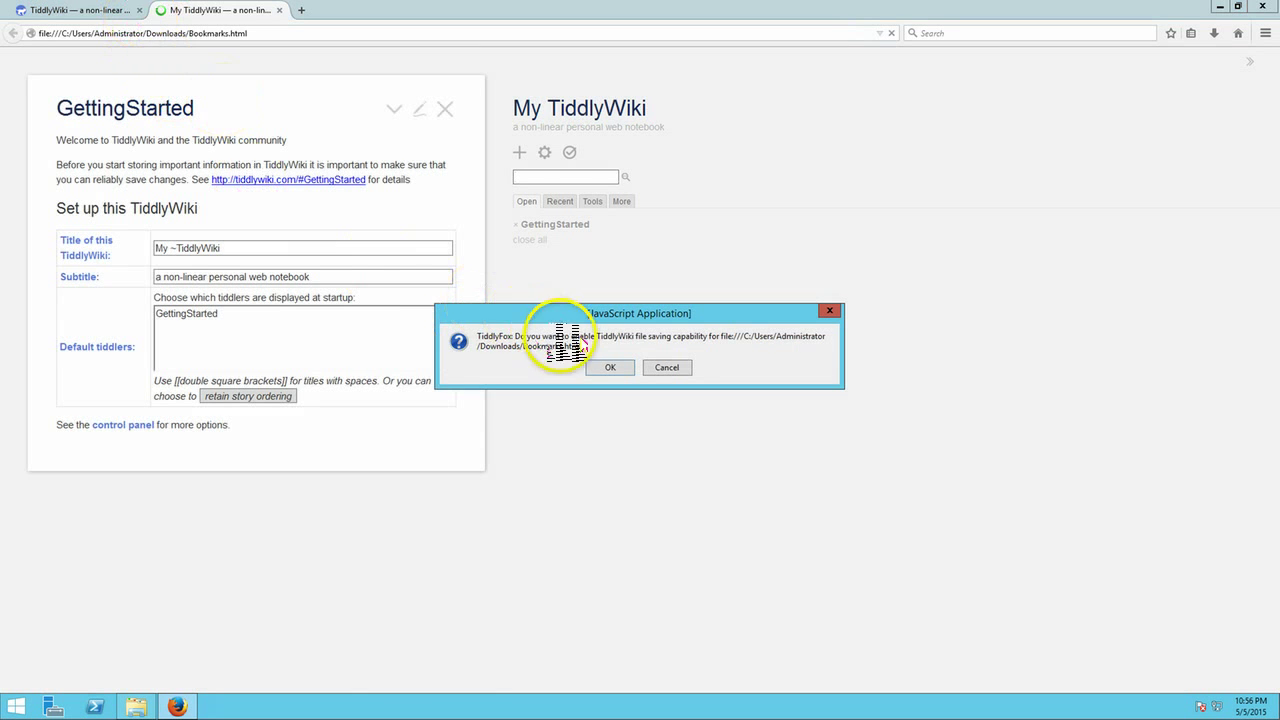
# Step: Allow TiddlyFox to enable file saving for Bookmarks.html and close the tiddlywiki.com tab
pyautogui.moveTo(525, 337); pyautogui.dragTo(576, 338)
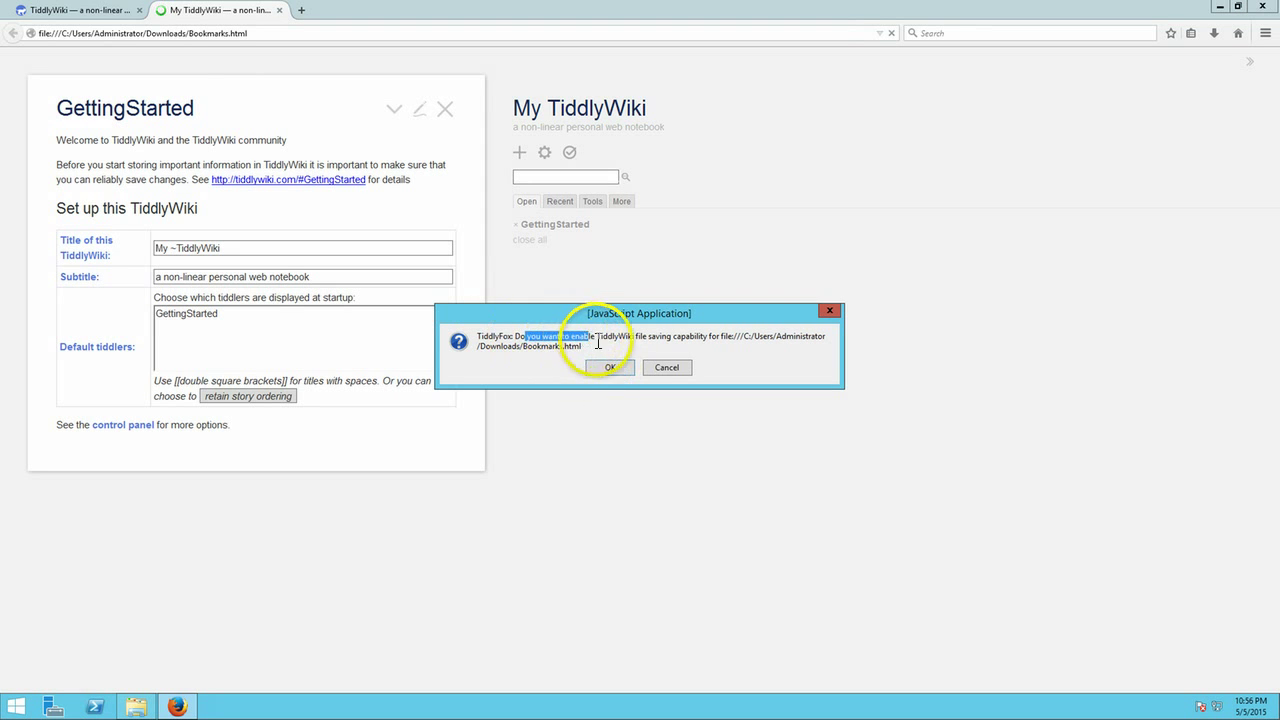
pyautogui.click(615, 342)
pyautogui.click(605, 369)
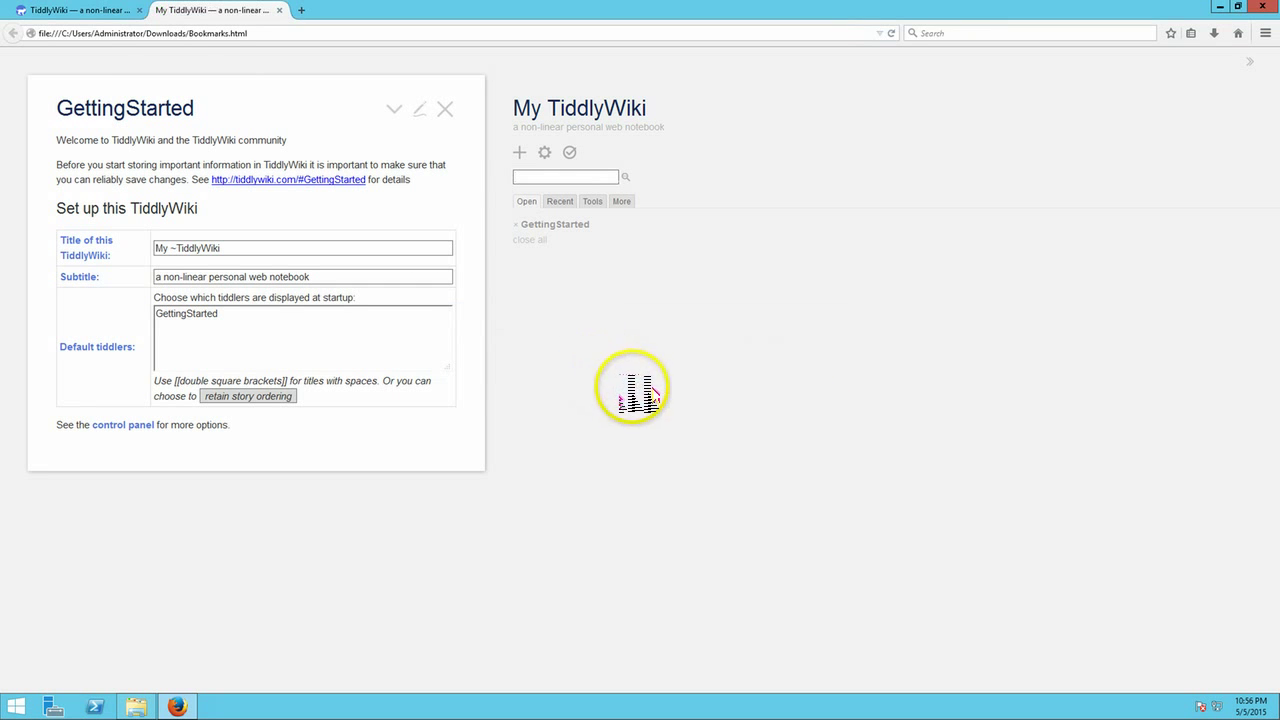
pyautogui.click(139, 10)
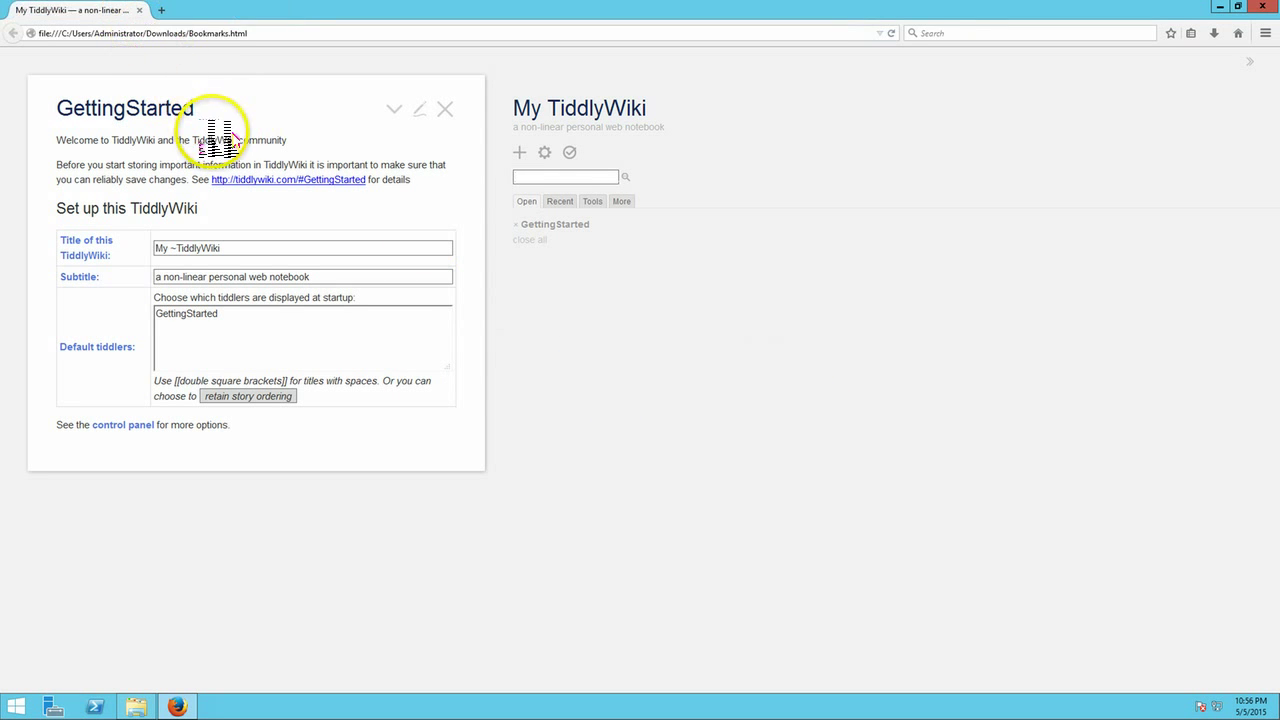
# Step: Change the wiki's title to Bookmarks, save the wiki, and close the GettingStarted tiddler
pyautogui.click(248, 252)
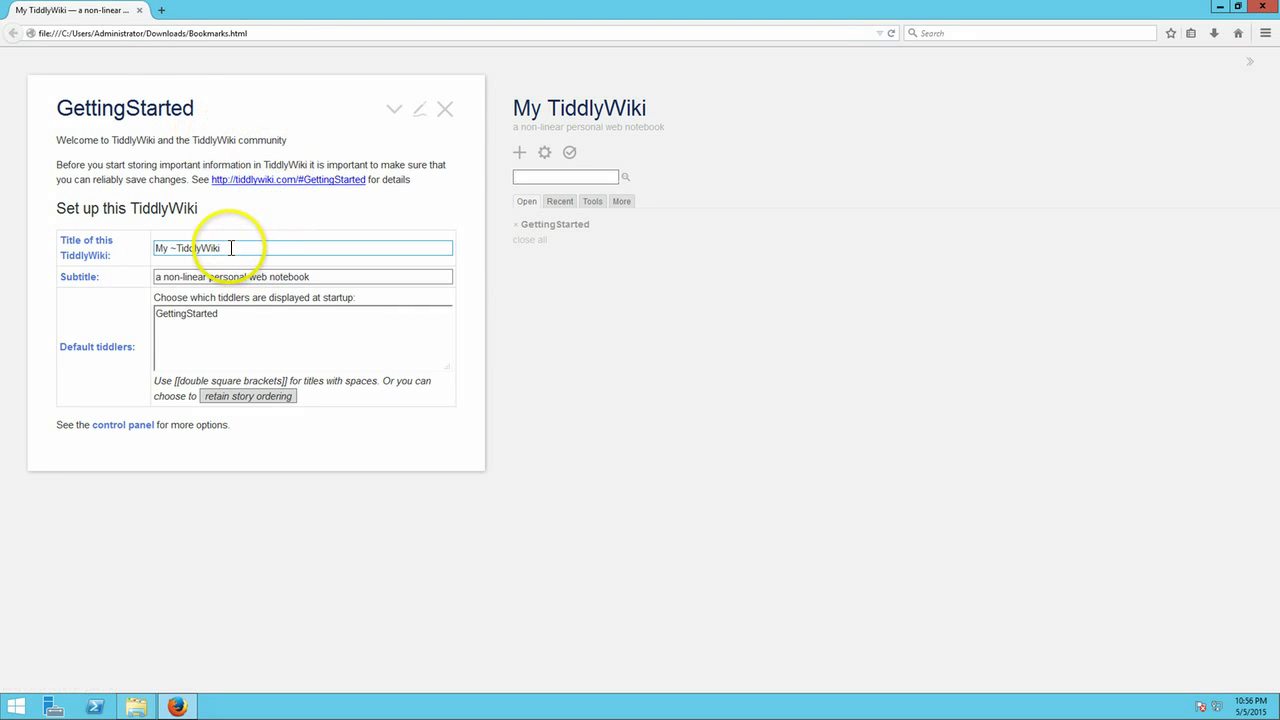
pyautogui.moveTo(237, 248); pyautogui.dragTo(147, 241)
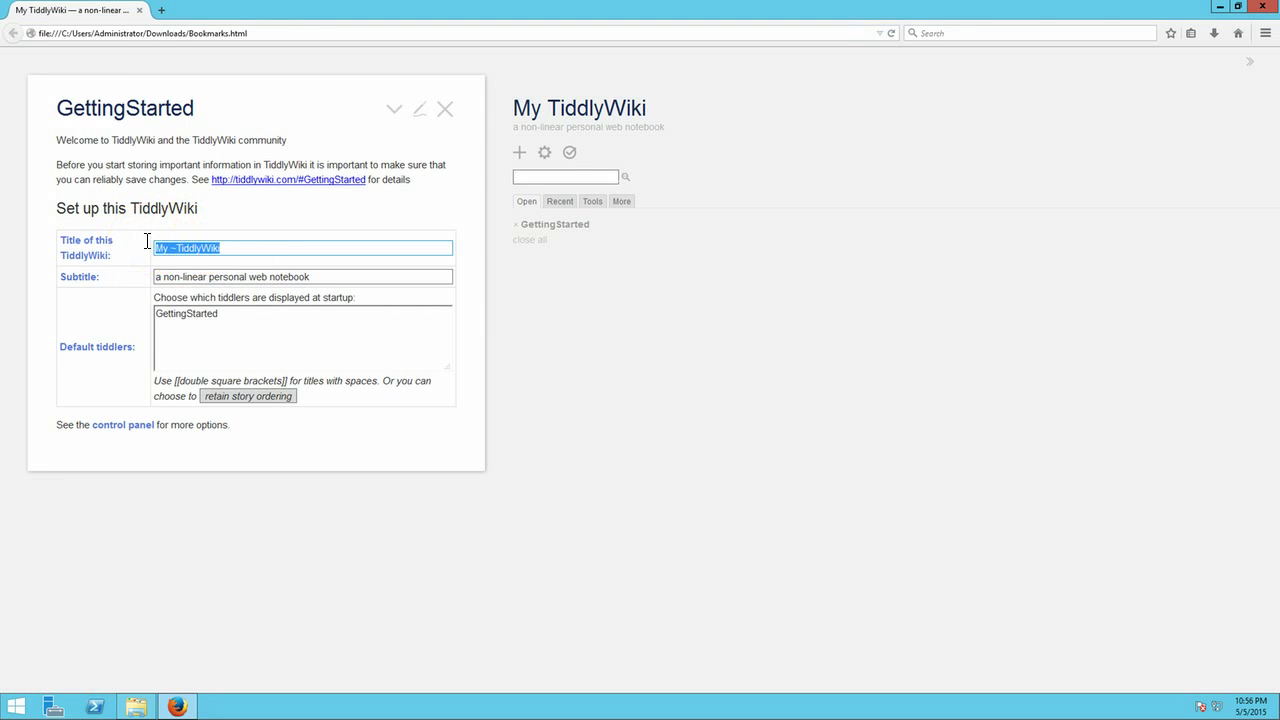
pyautogui.write('Bookmarks')
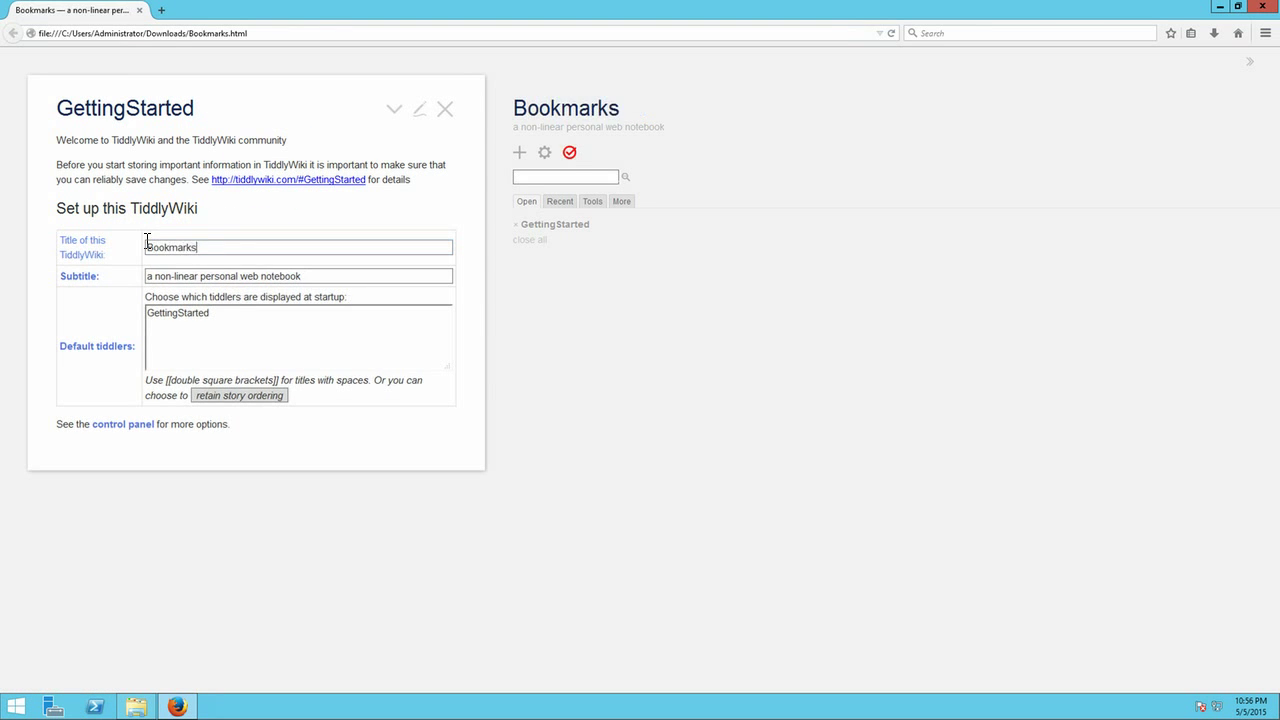
pyautogui.click(570, 153)
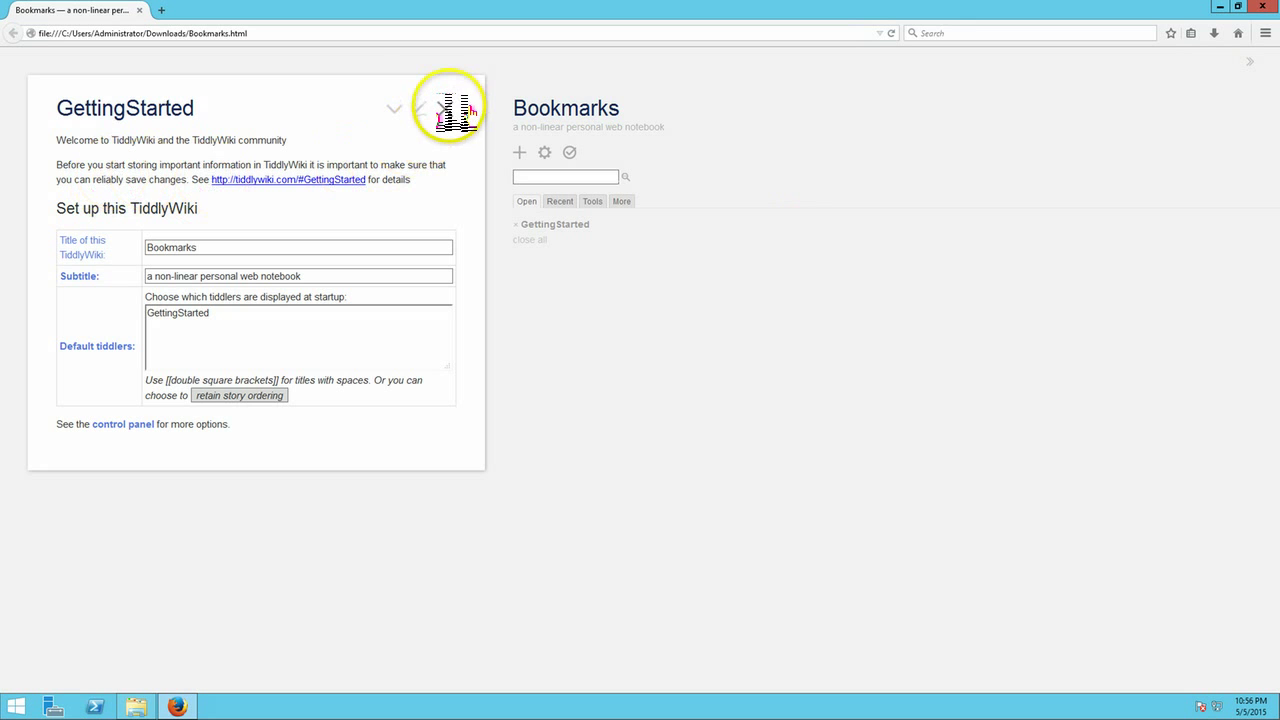
pyautogui.click(445, 108)
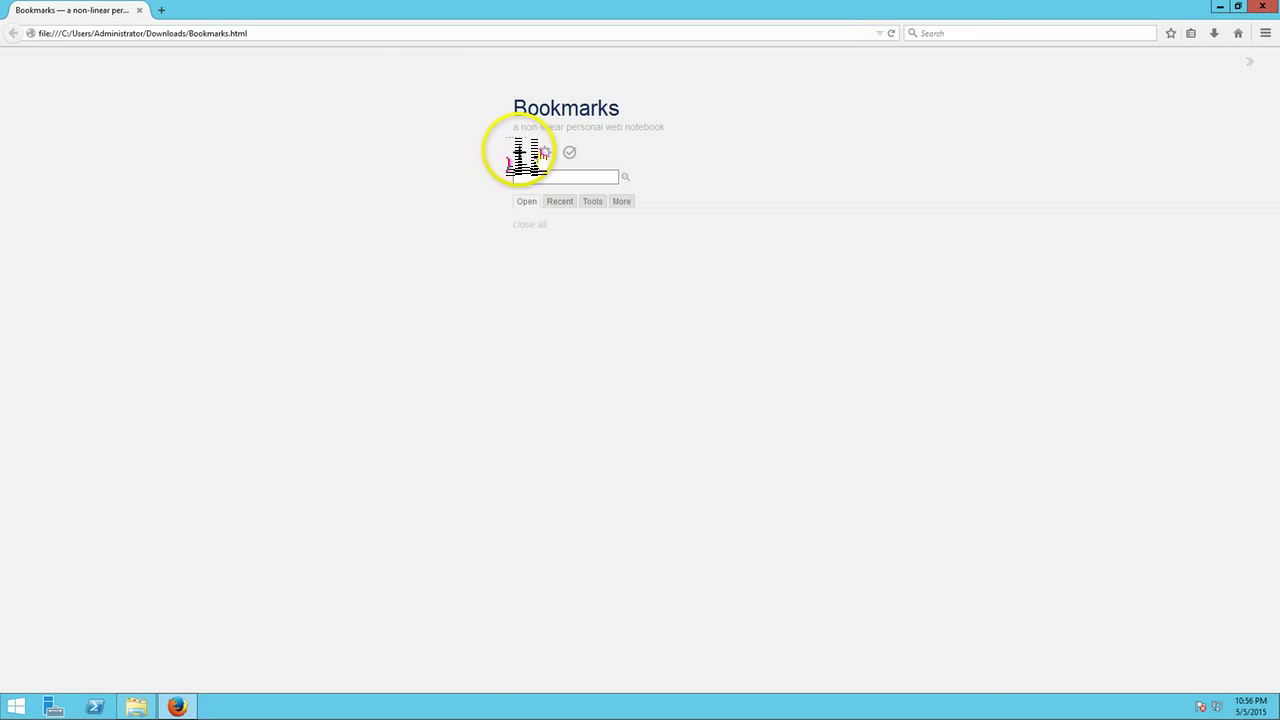
pyautogui.click(517, 152)
pyautogui.write('Google')
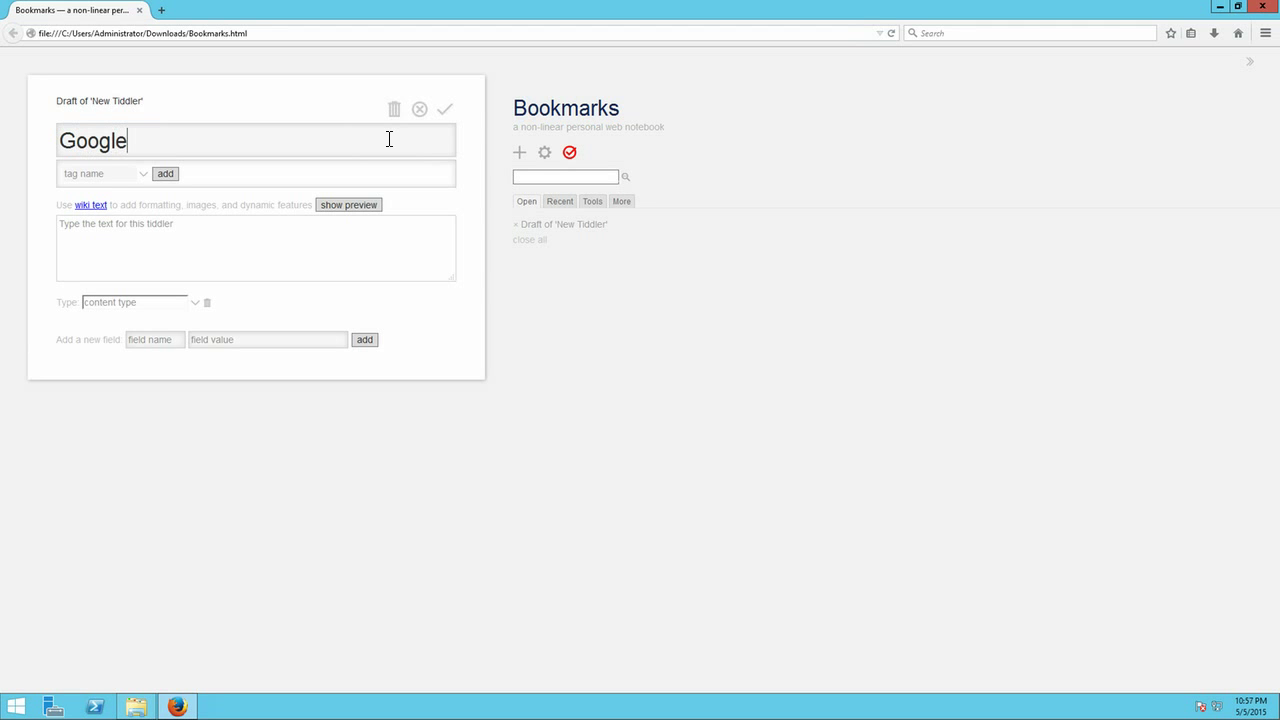
pyautogui.click(100, 175)
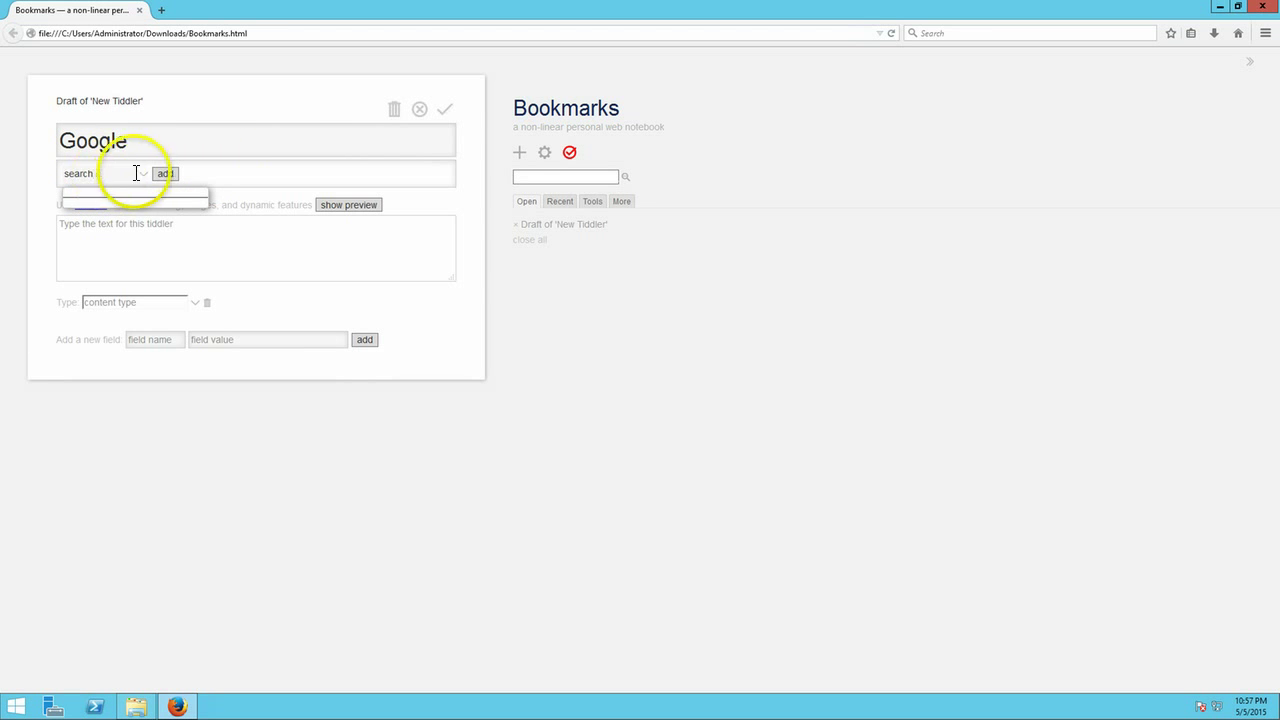
pyautogui.click(166, 174)
pyautogui.click(134, 241)
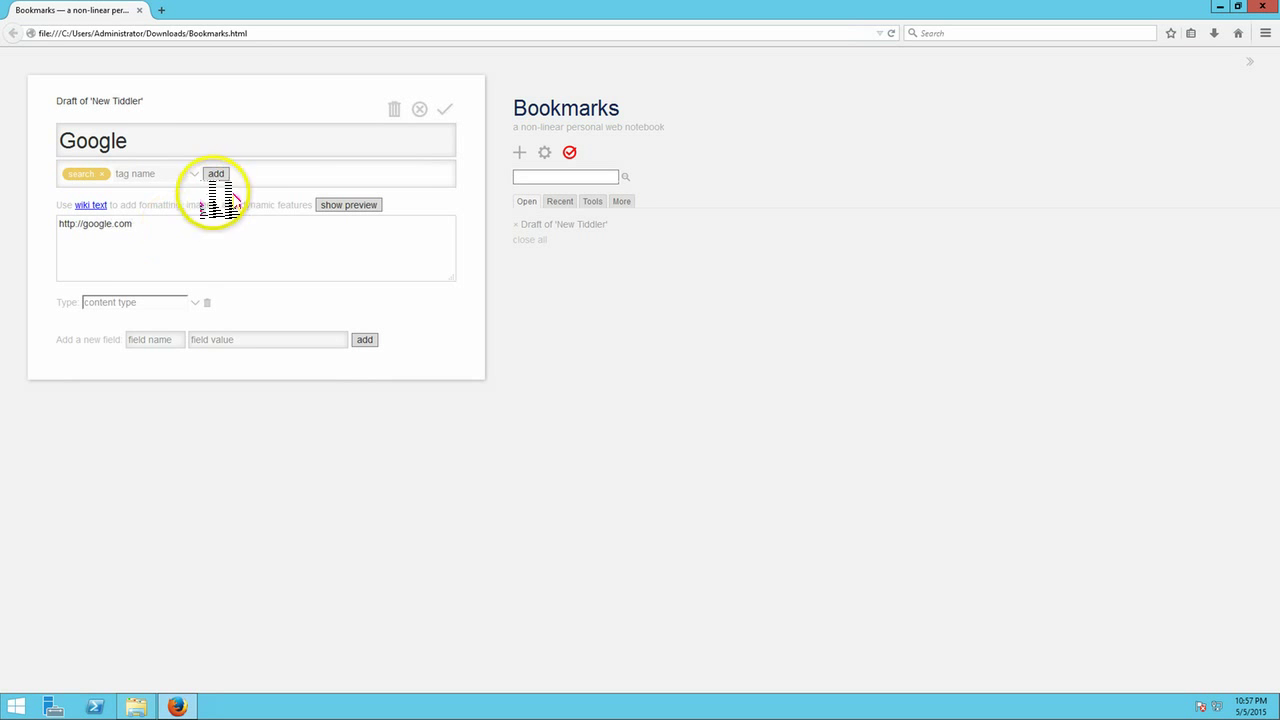
pyautogui.click(445, 109)
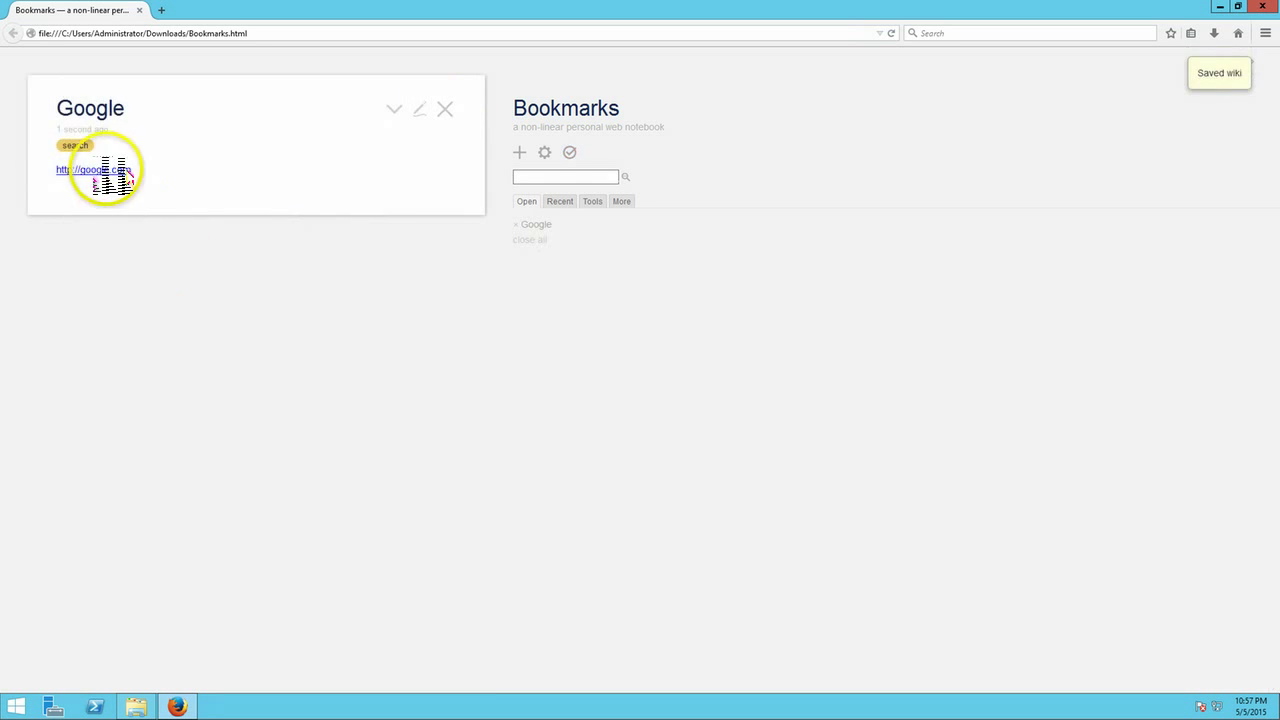
pyautogui.click(106, 170)
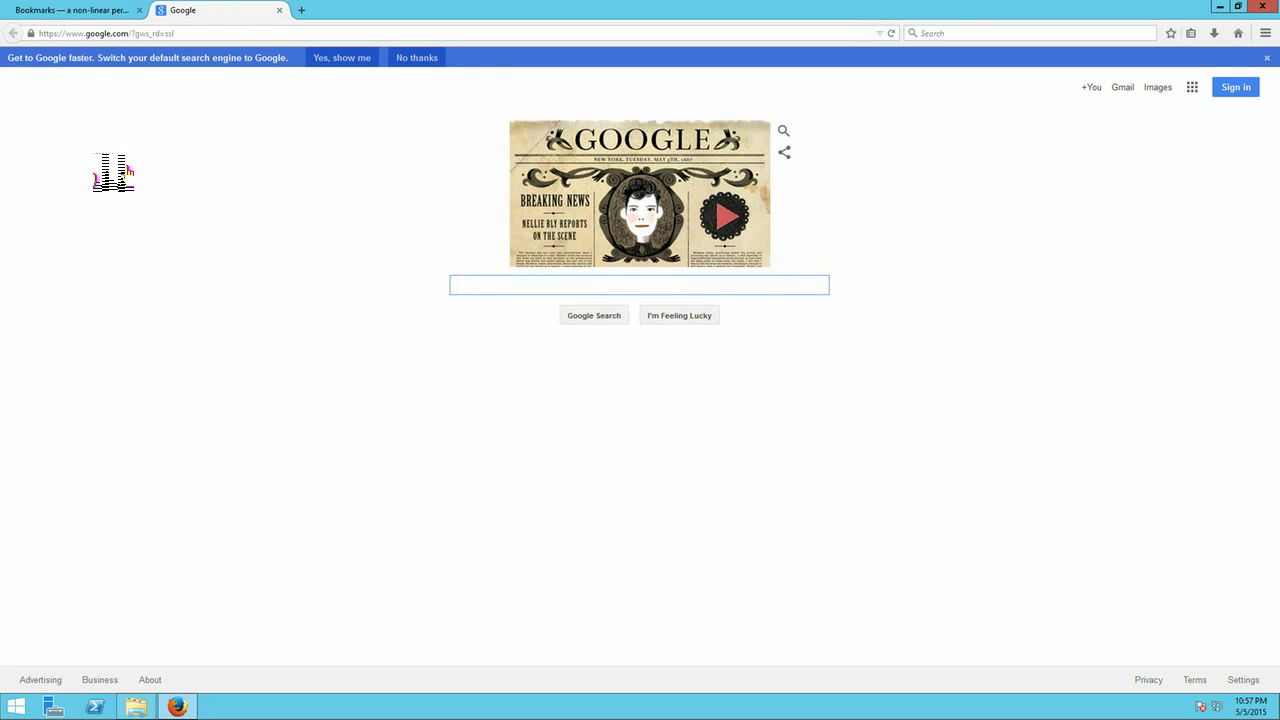
# Step: Close the Google tab, open the suggested Booking.com site in a new tab, and copy its full address
pyautogui.click(279, 11)
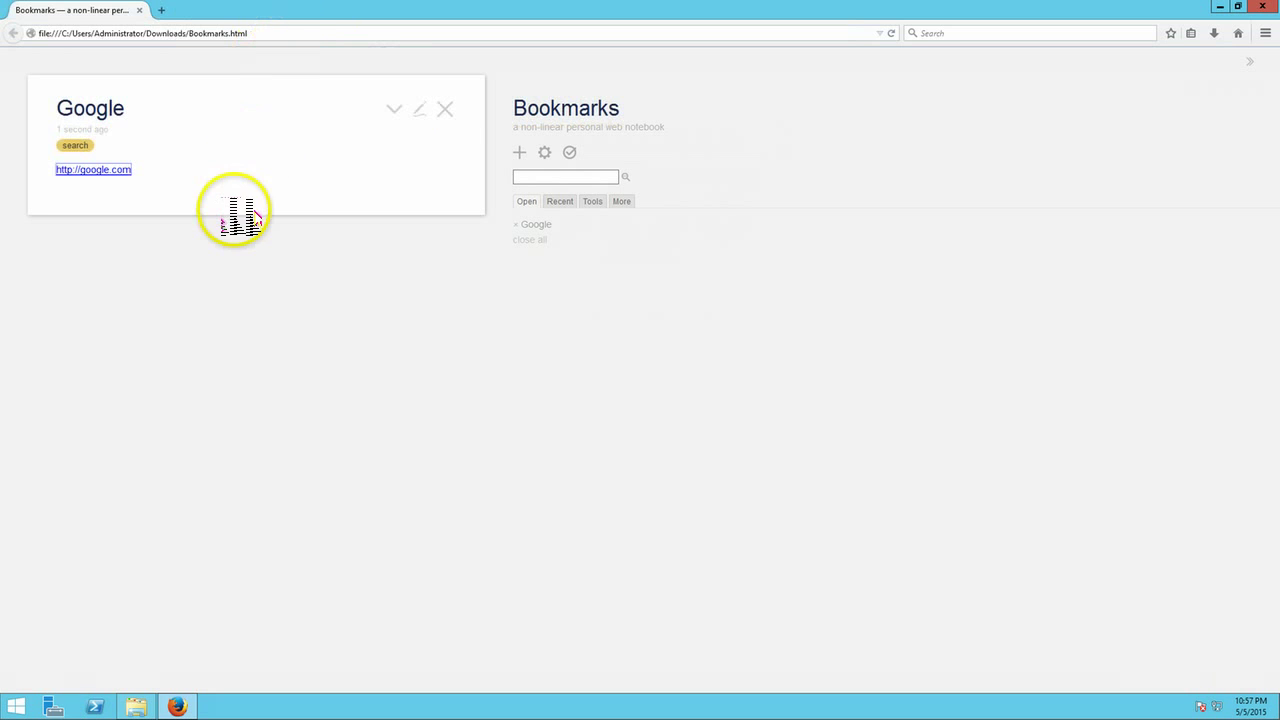
pyautogui.click(161, 10)
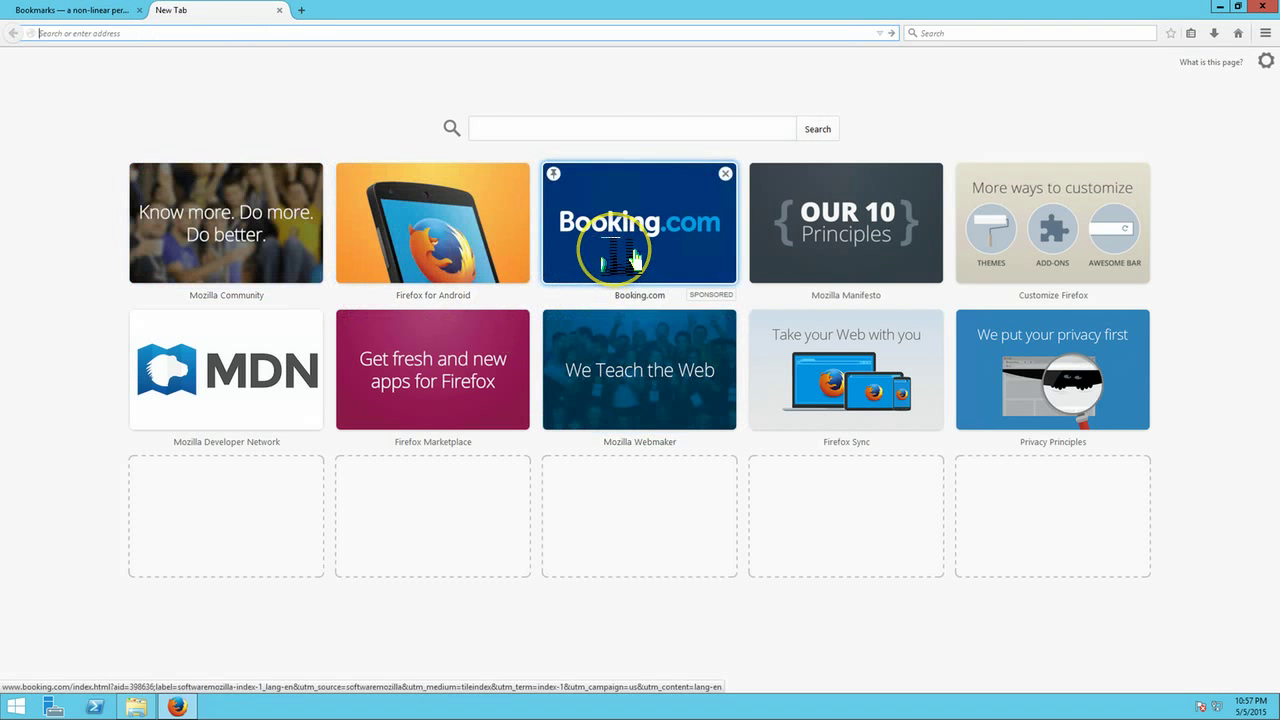
pyautogui.click(632, 262)
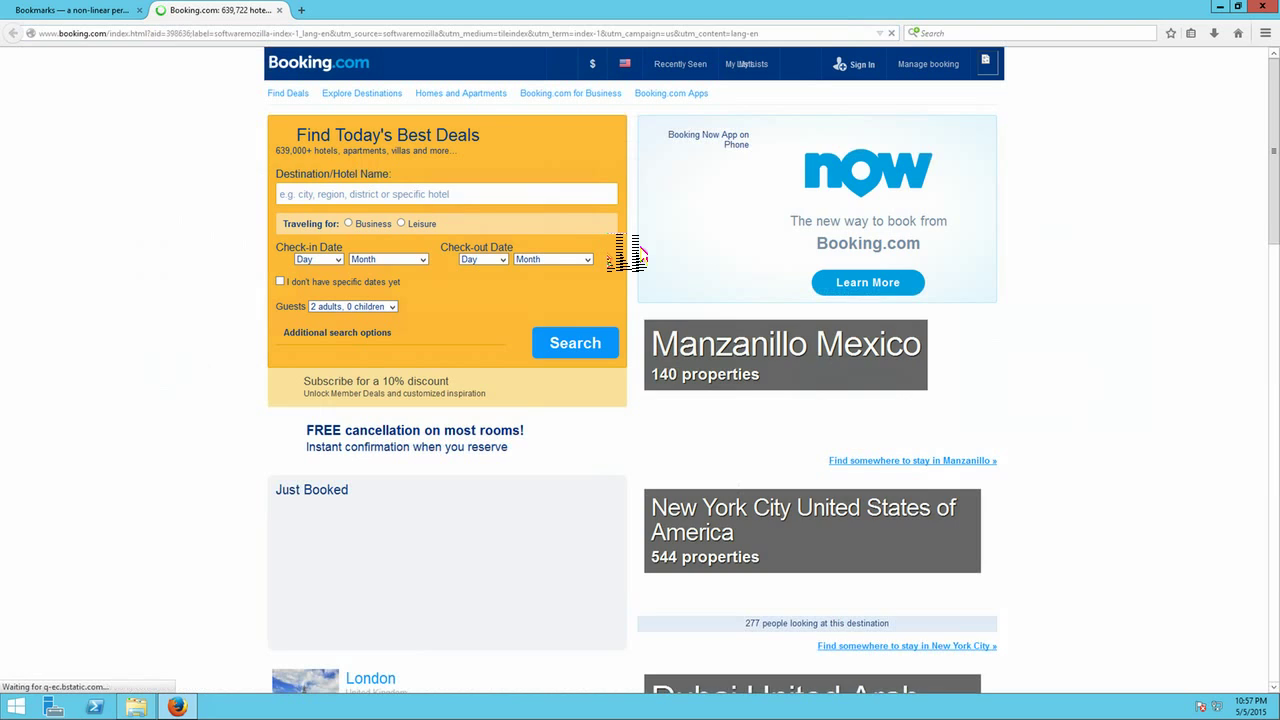
pyautogui.click(612, 33)
pyautogui.hotkey('ctrl', 'c')
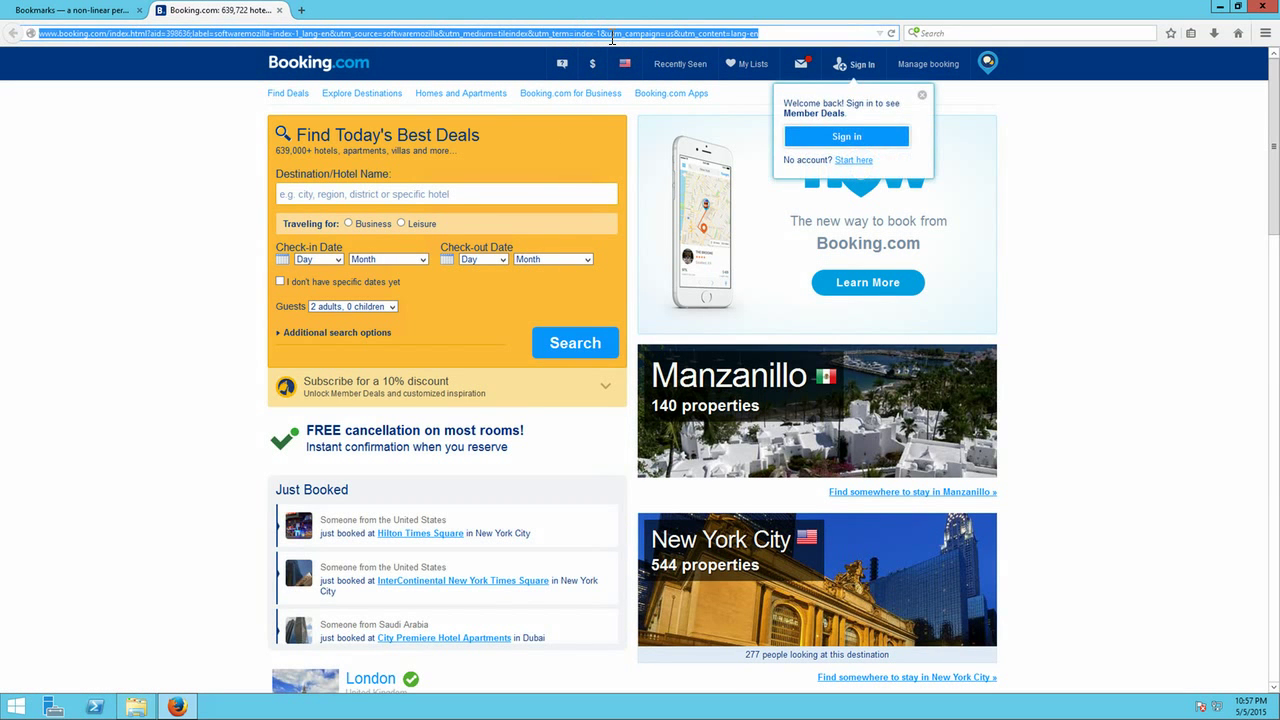
# Step: In the Bookmarks wiki, create a tiddler titled Booking.com, tagged travel, with the copied address as its text, and save it
pyautogui.click(45, 10)
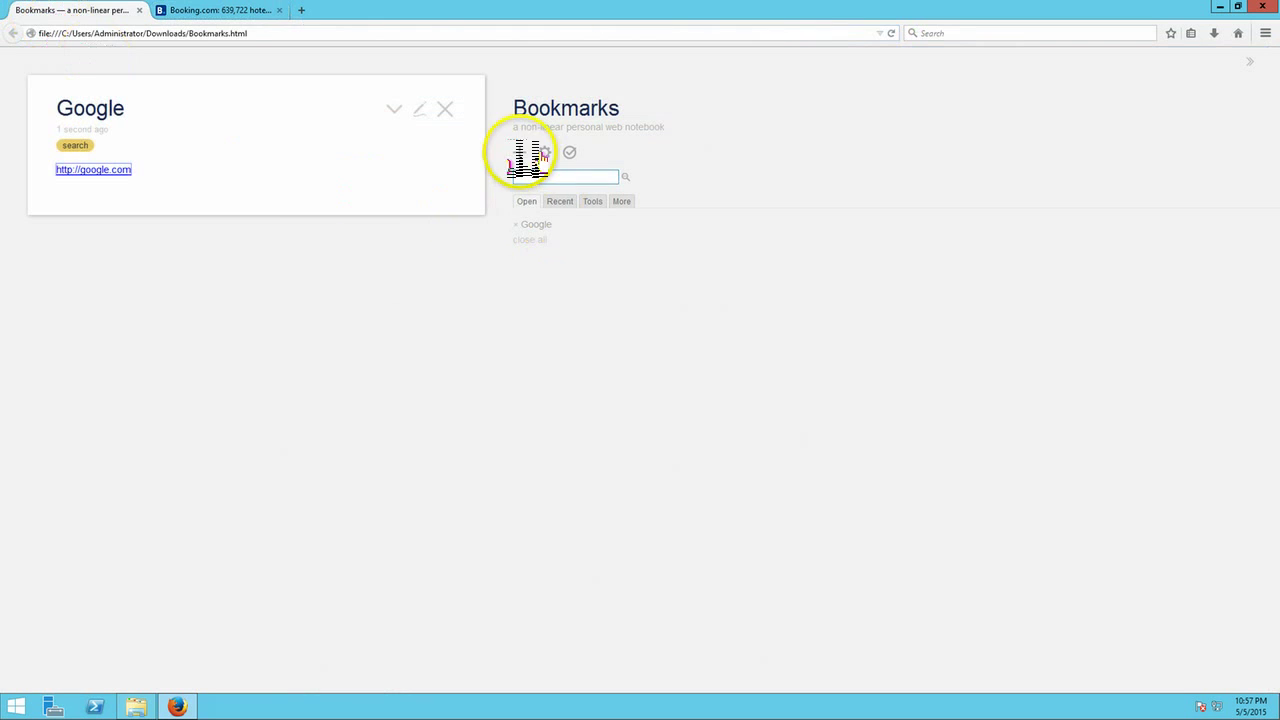
pyautogui.click(519, 152)
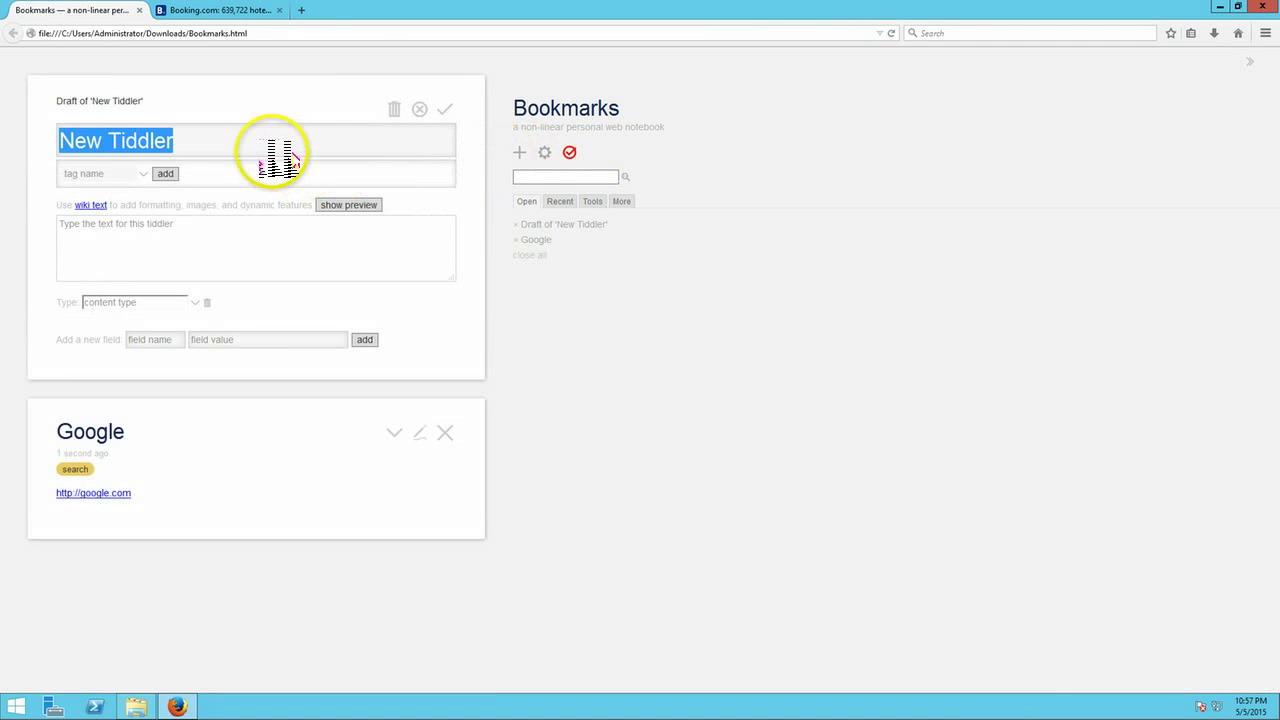
pyautogui.write('Booking.com')
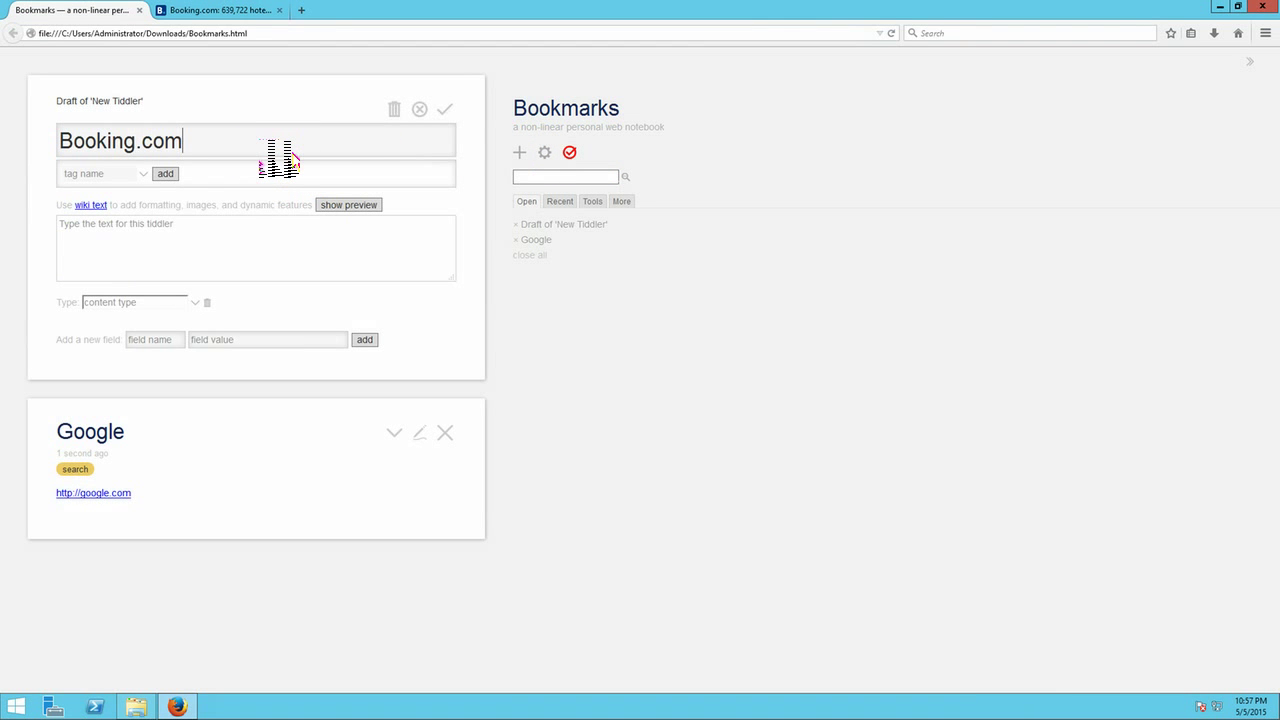
pyautogui.press('Tab')
pyautogui.write('tra')
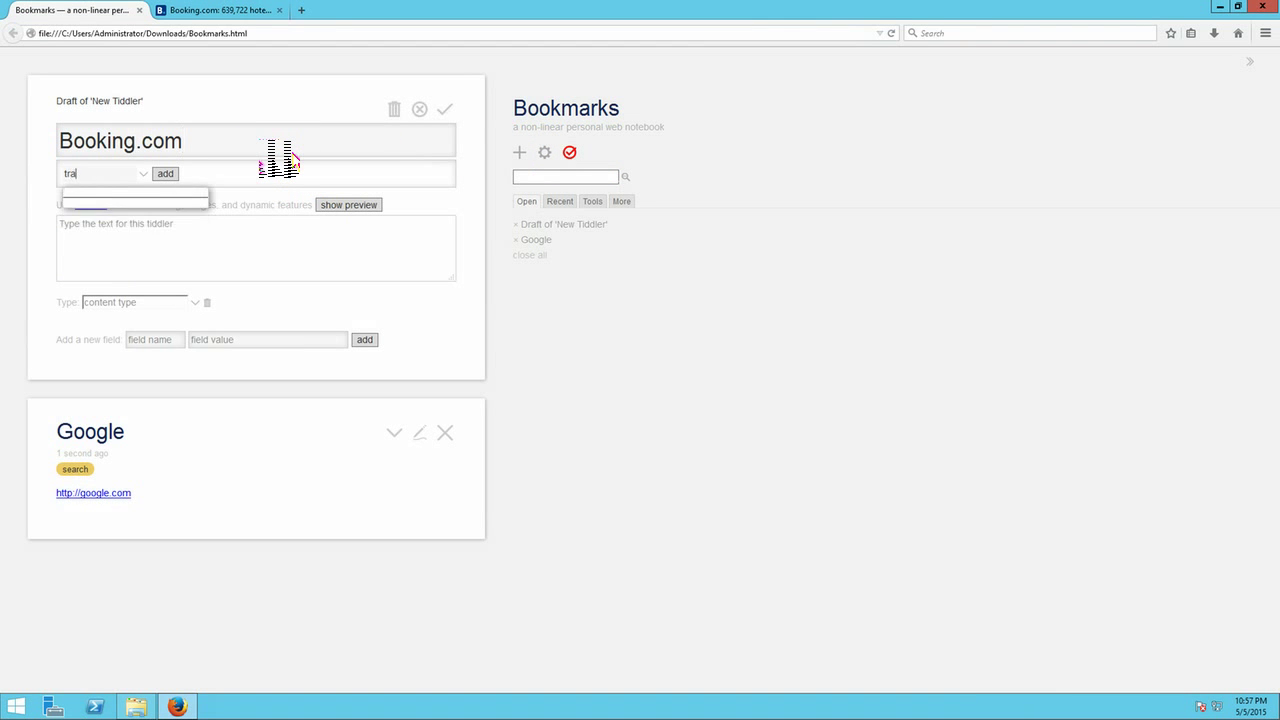
pyautogui.write('vel')
pyautogui.click(165, 173)
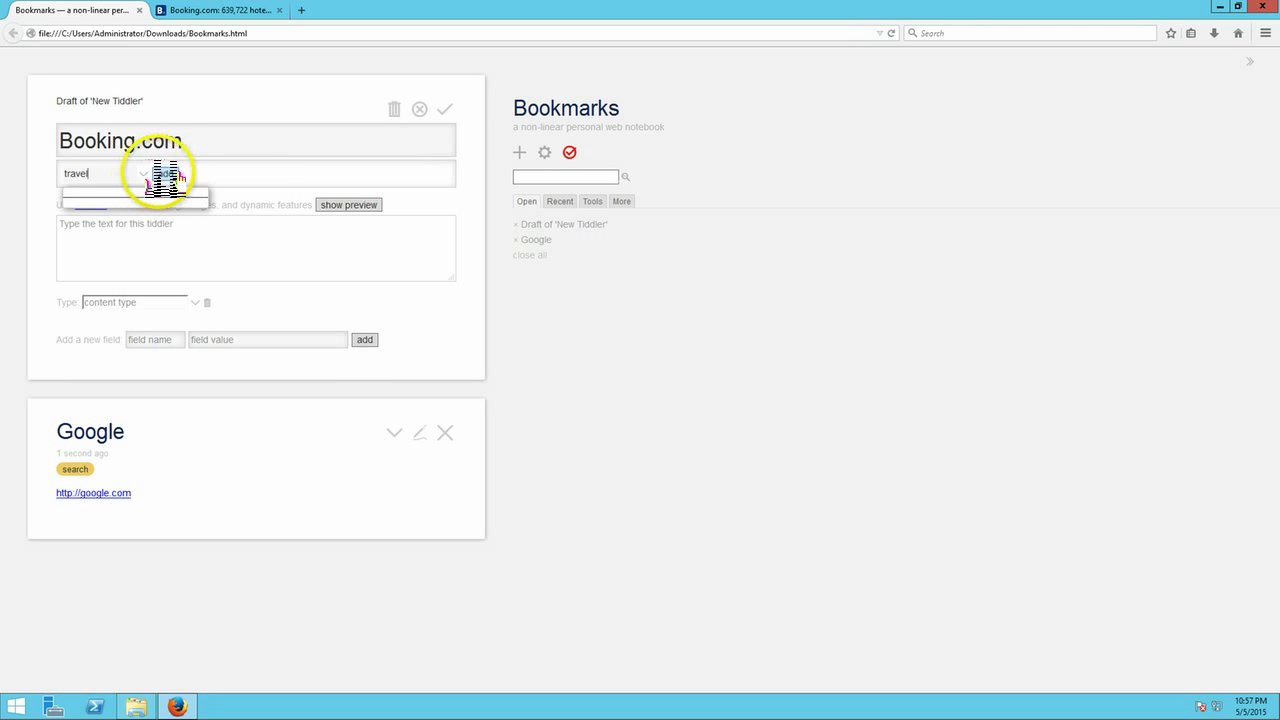
pyautogui.click(138, 234)
pyautogui.hotkey('ctrl', 'v')
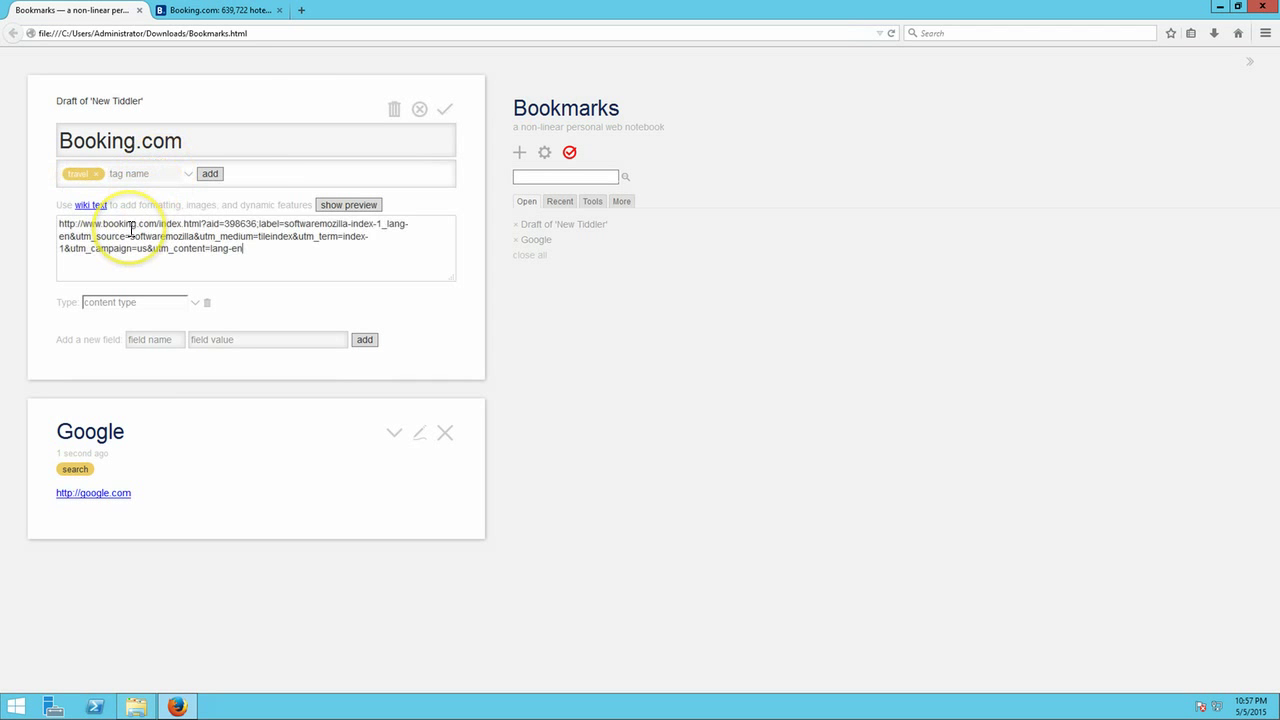
pyautogui.click(447, 110)
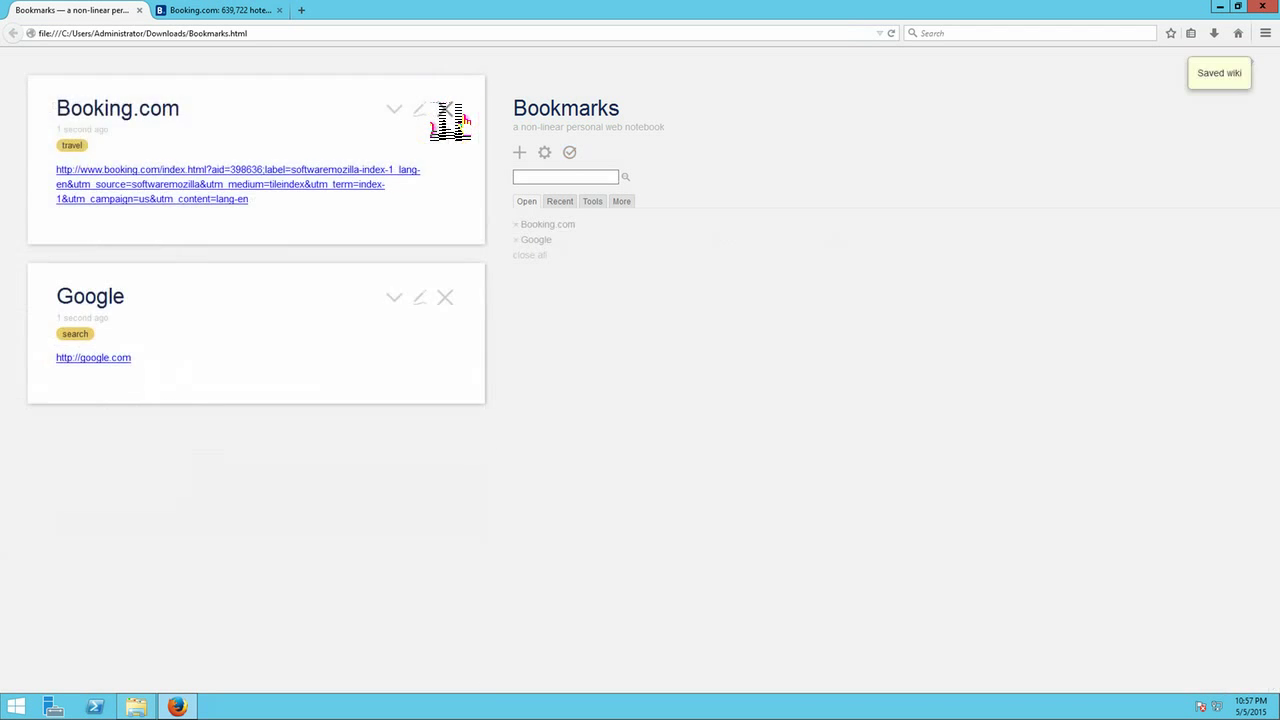
# Step: Test the address link in the Booking.com tiddler, and close both Booking.com tabs
pyautogui.click(228, 200)
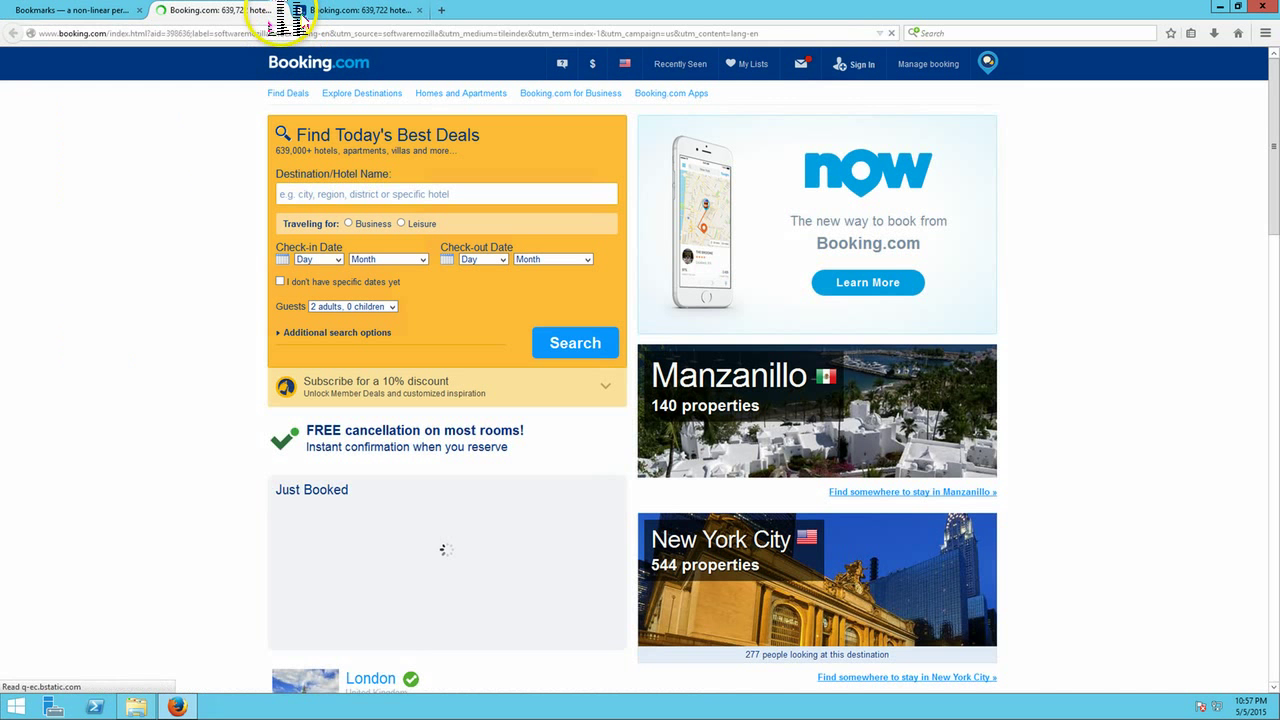
pyautogui.middleClick(298, 12)
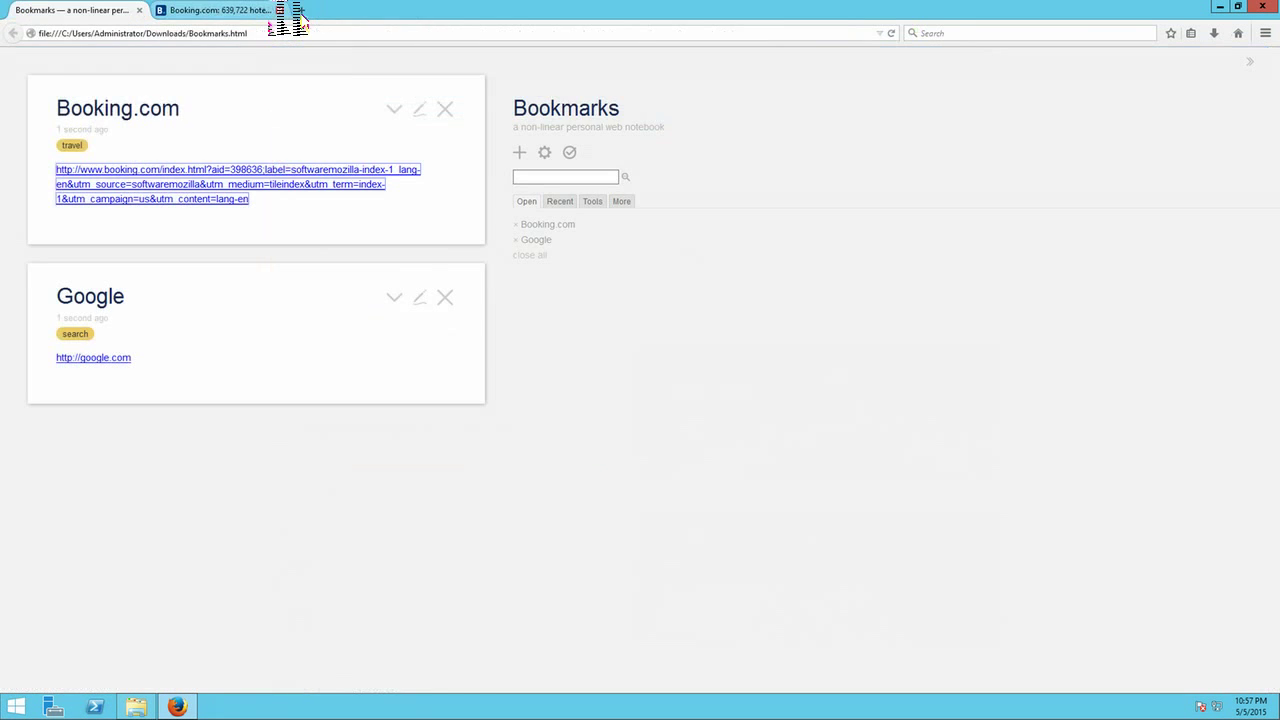
pyautogui.click(283, 10)
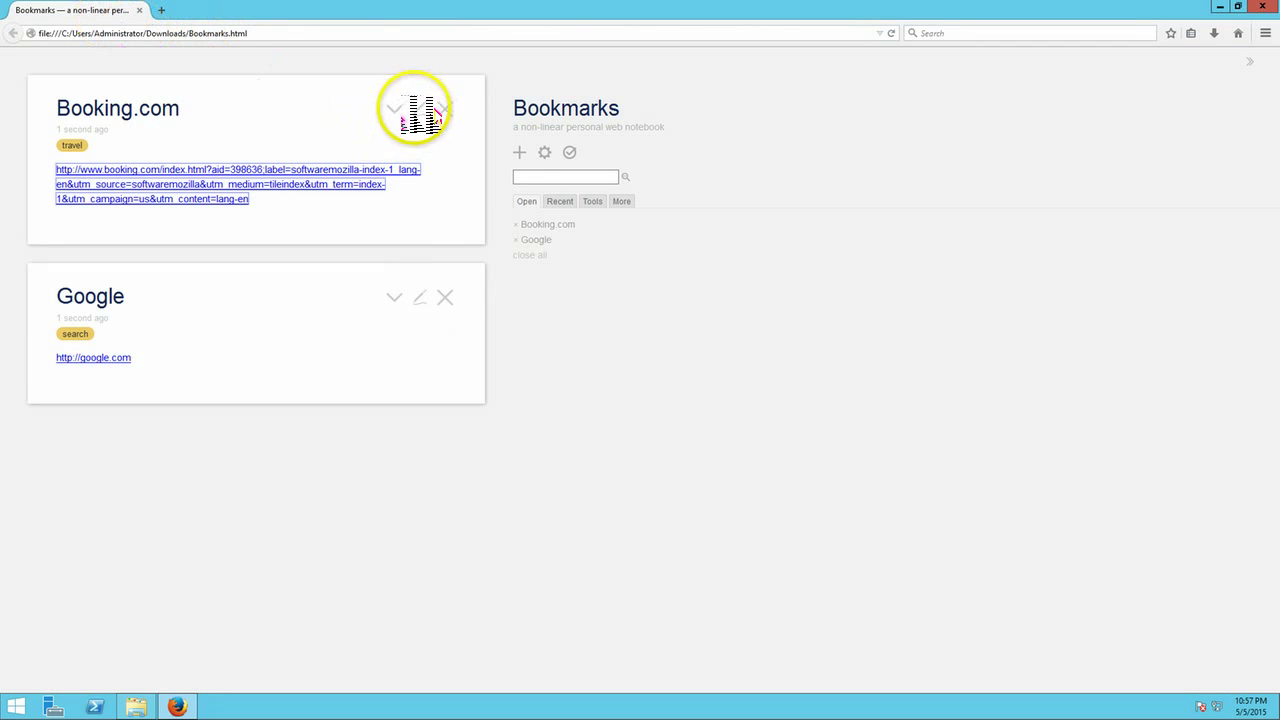
# Step: Open the Booking.com tiddler for editing and examine the WikiText help on Linking for the manual and external link syntax
pyautogui.click(418, 110)
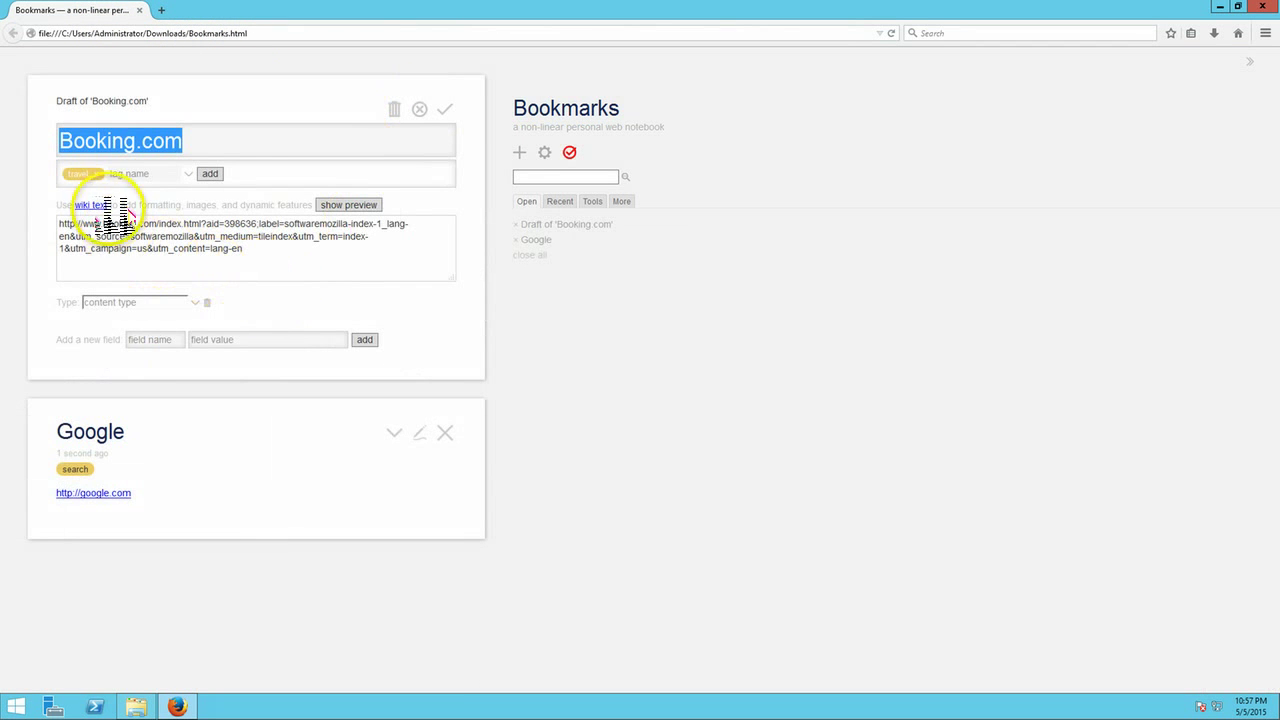
pyautogui.click(100, 206)
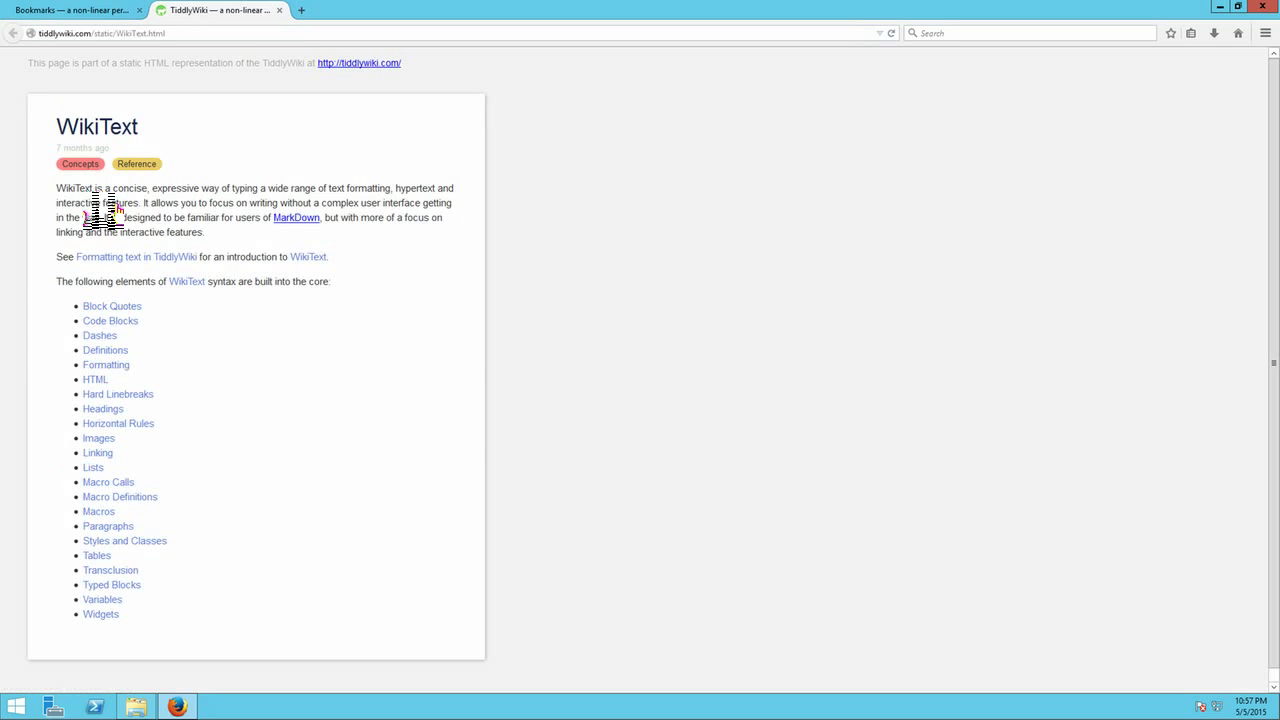
pyautogui.click(98, 453)
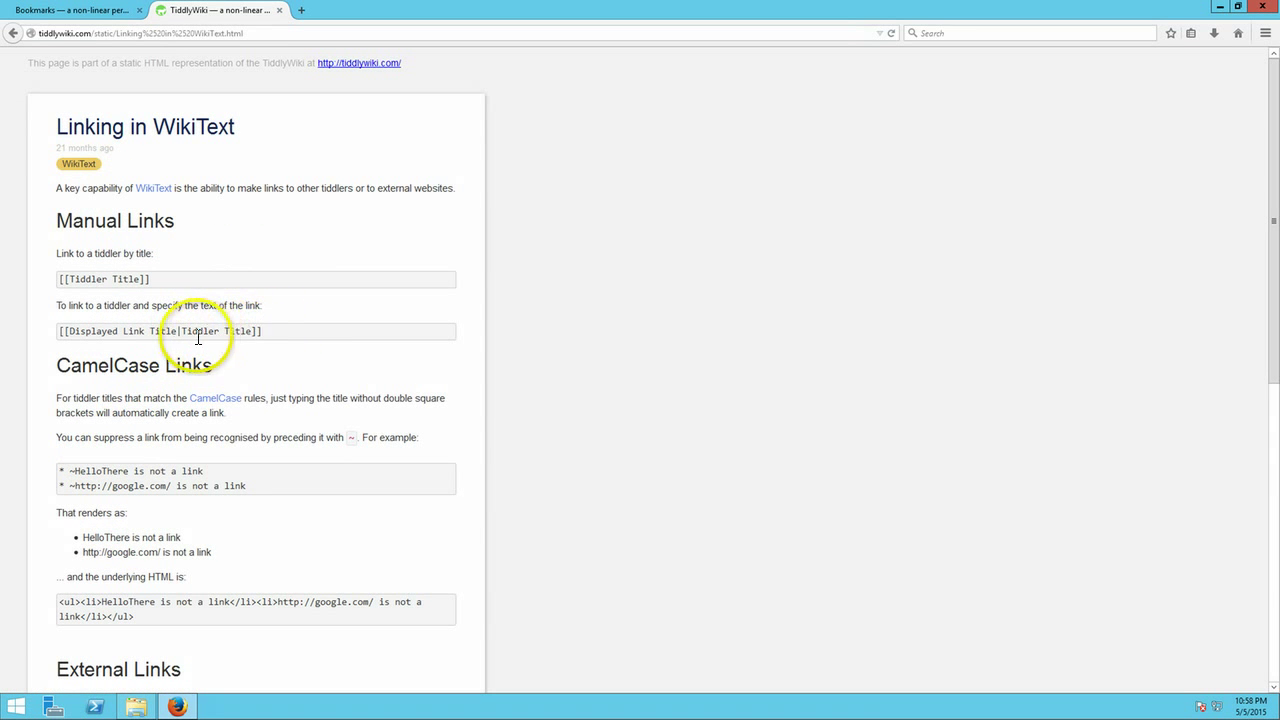
pyautogui.moveTo(197, 331); pyautogui.dragTo(288, 340)
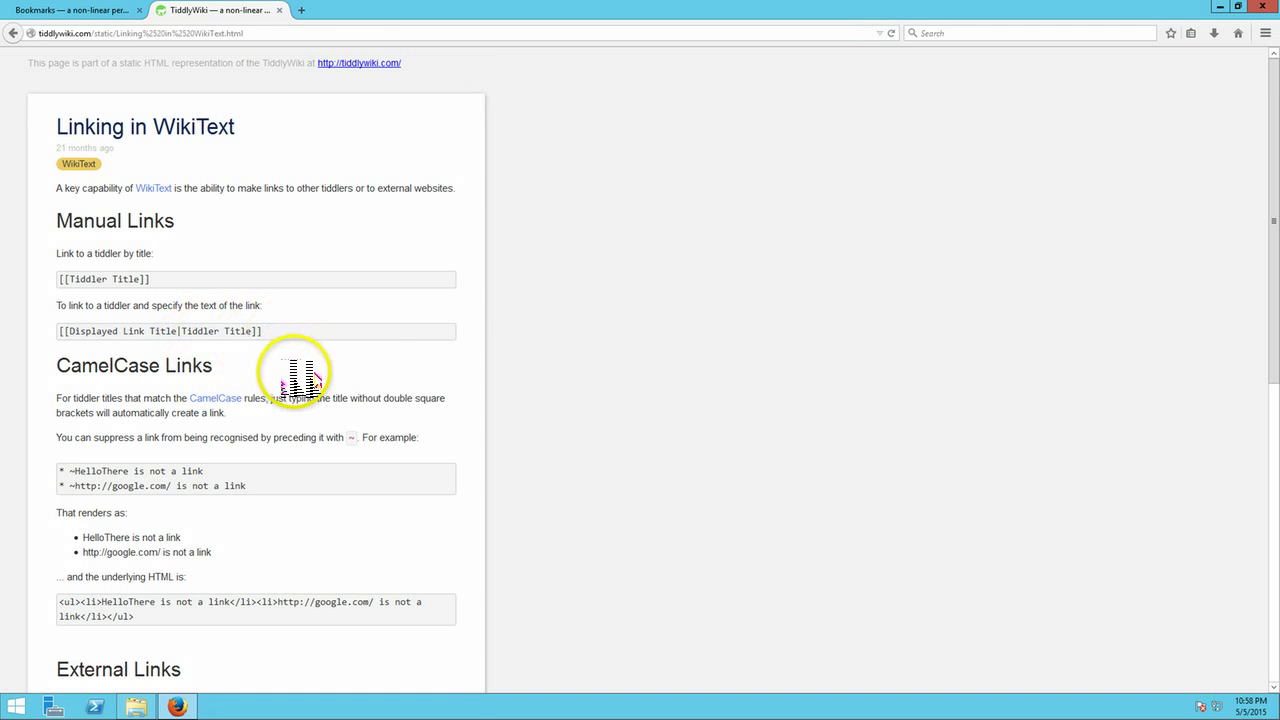
pyautogui.scroll(-7, 288, 345)
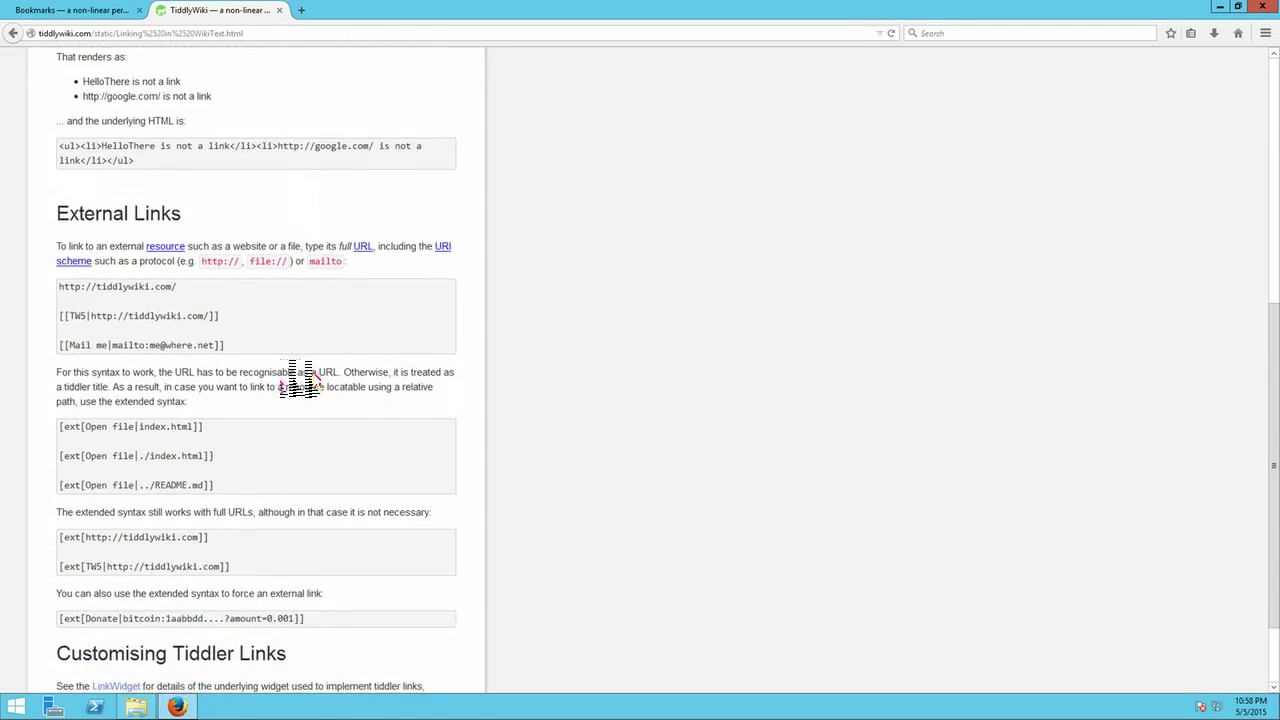
pyautogui.scroll(-3, 294, 375)
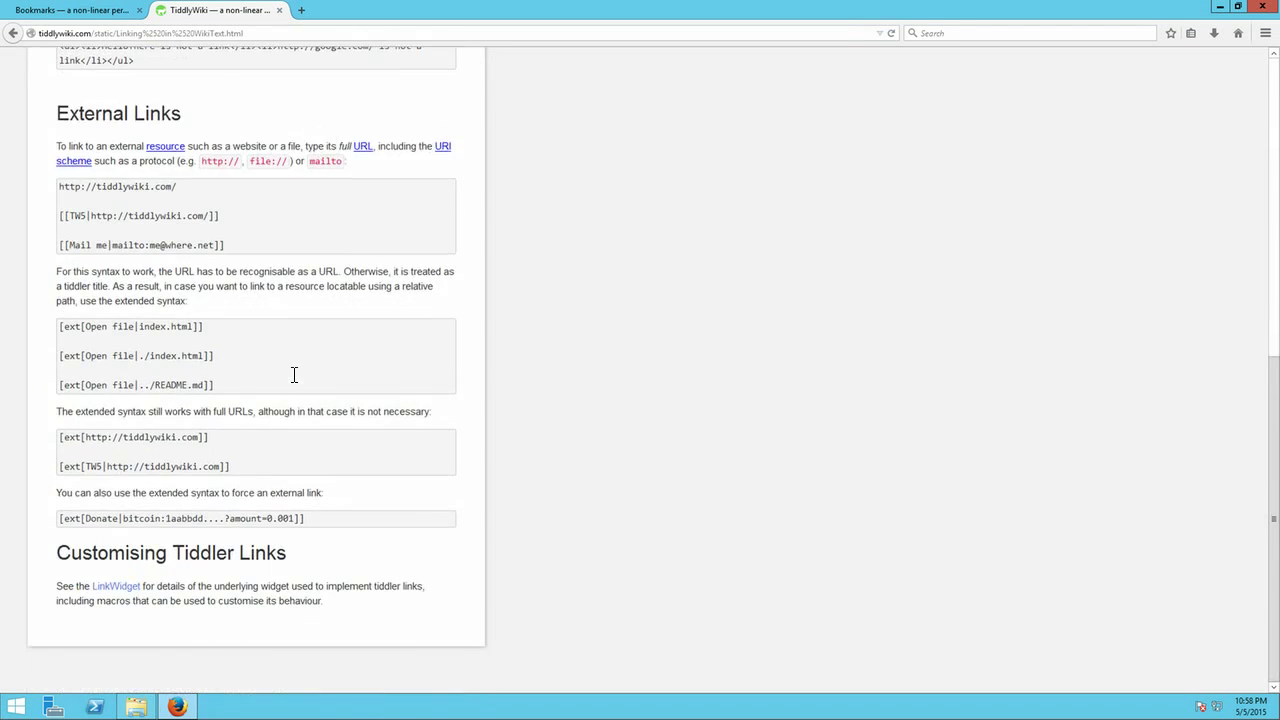
pyautogui.scroll(8, 294, 375)
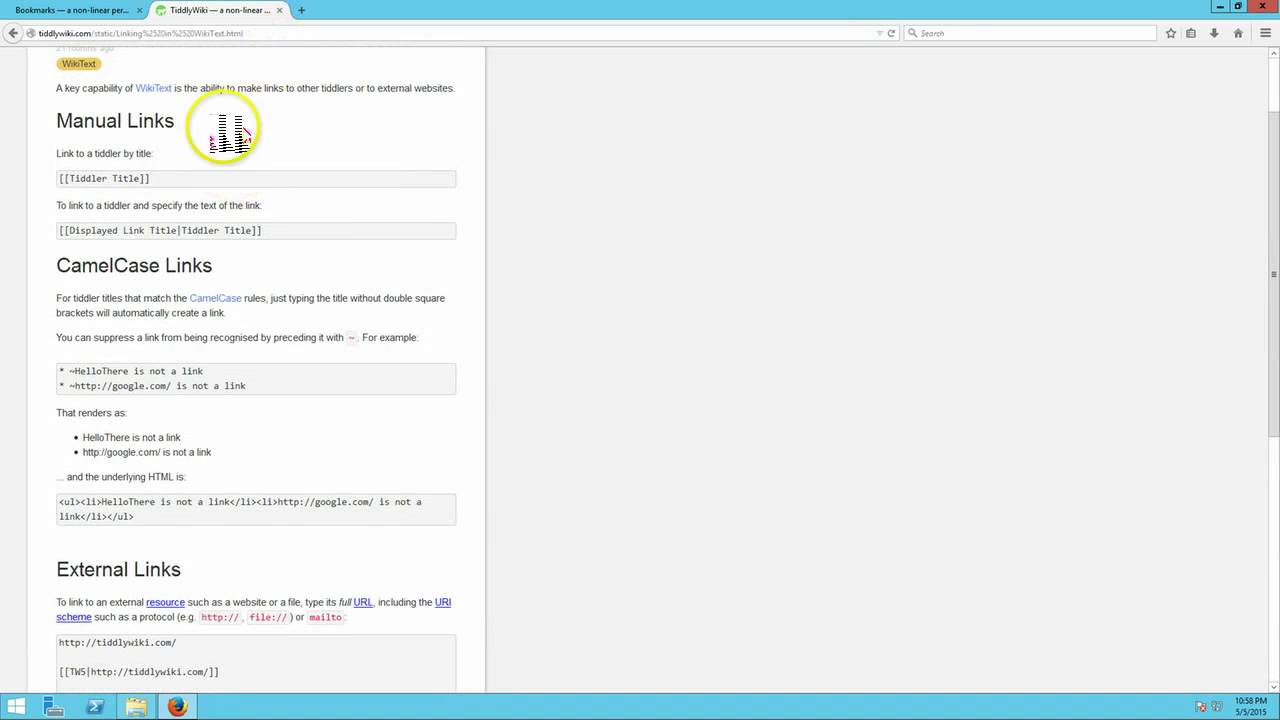
pyautogui.click(279, 10)
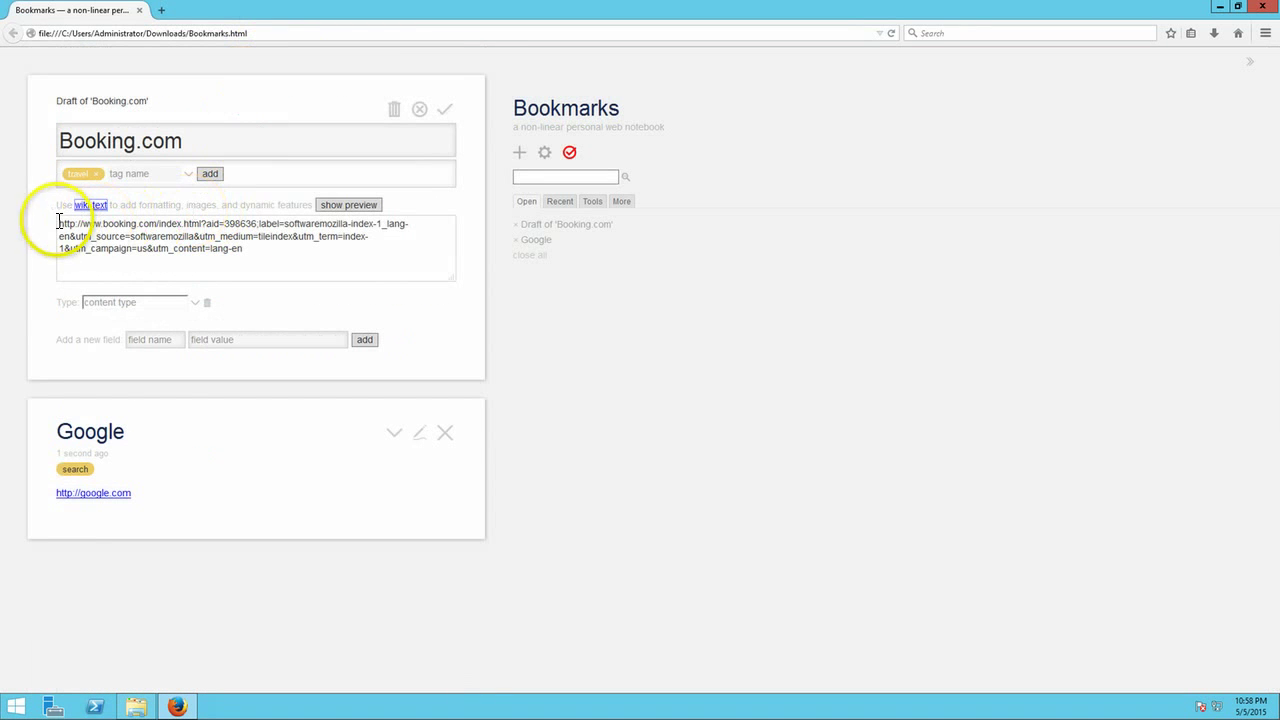
# Step: Turn the address into a link labelled Booking.com using the [[Booking.com|address]] syntax, save the tiddler, and test the link
pyautogui.write('[[')
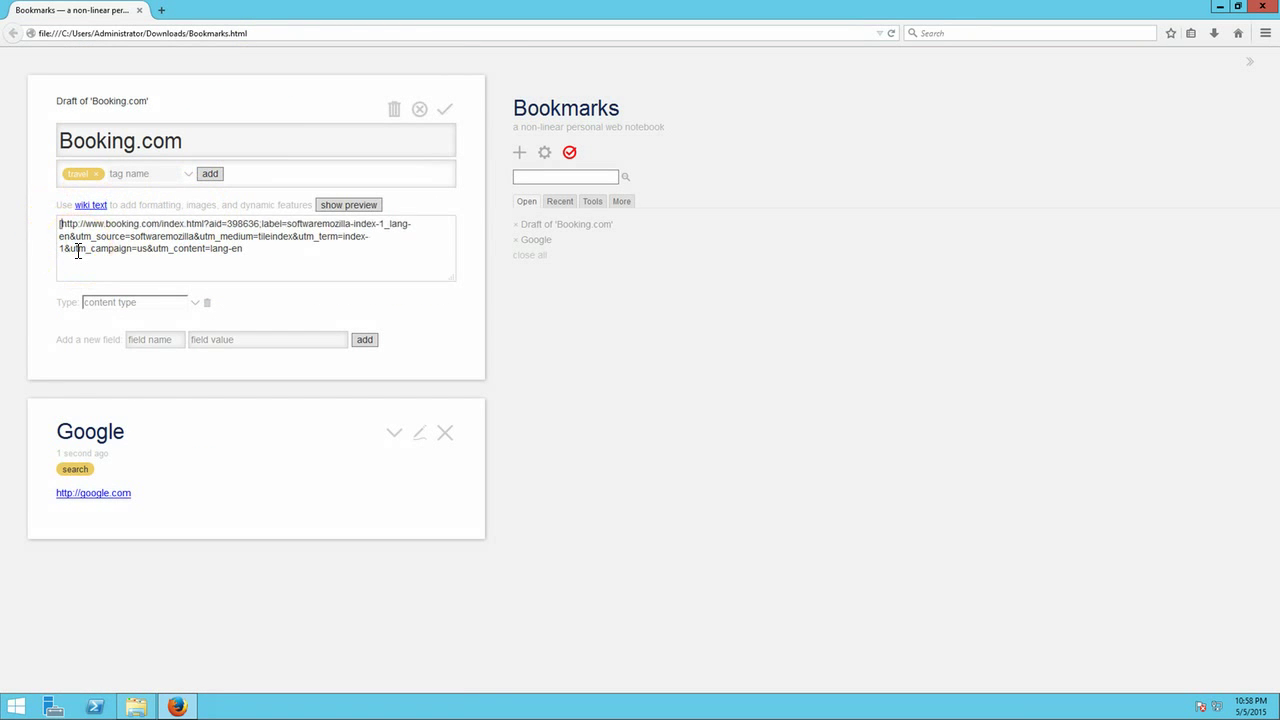
pyautogui.write('Booking.com')
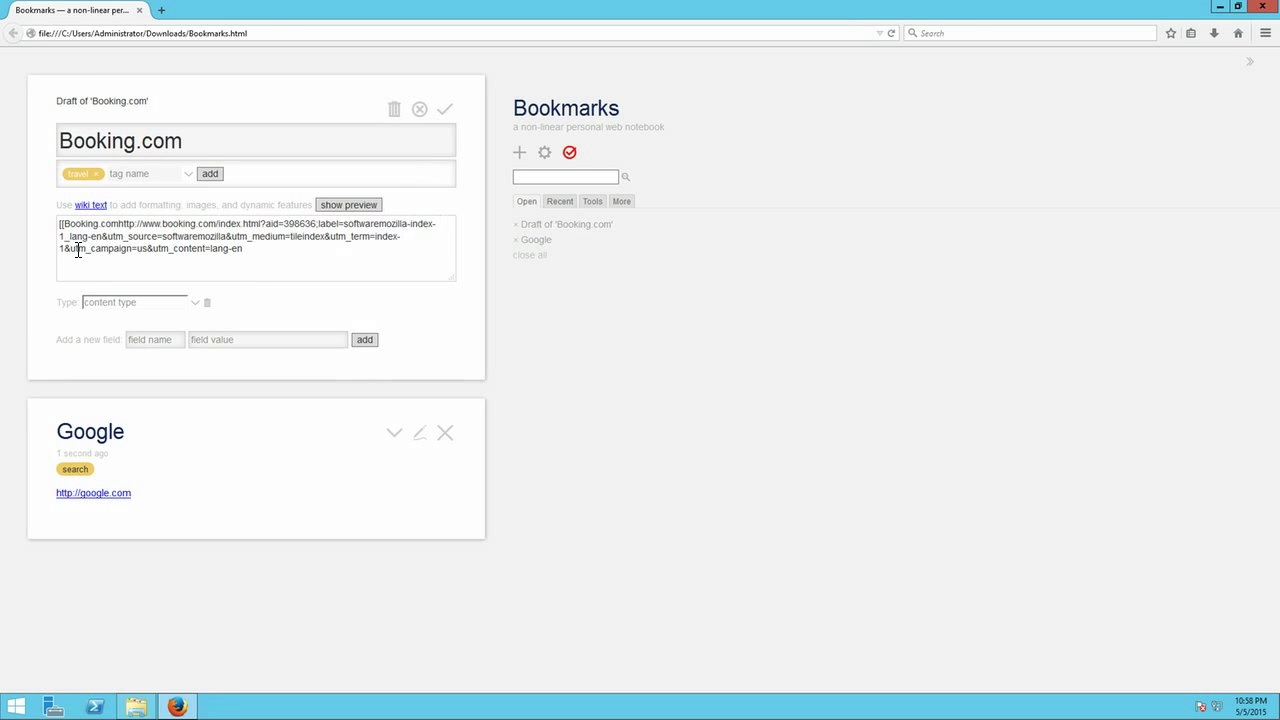
pyautogui.write('|')
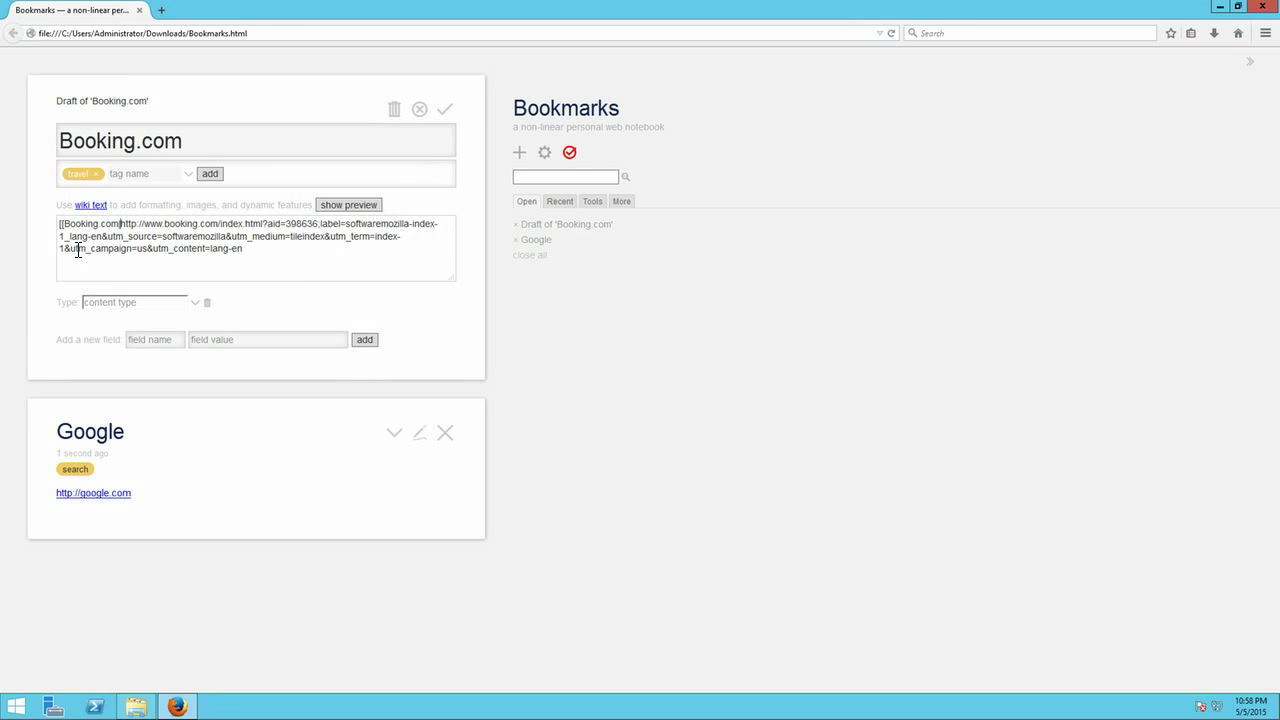
pyautogui.click(257, 248)
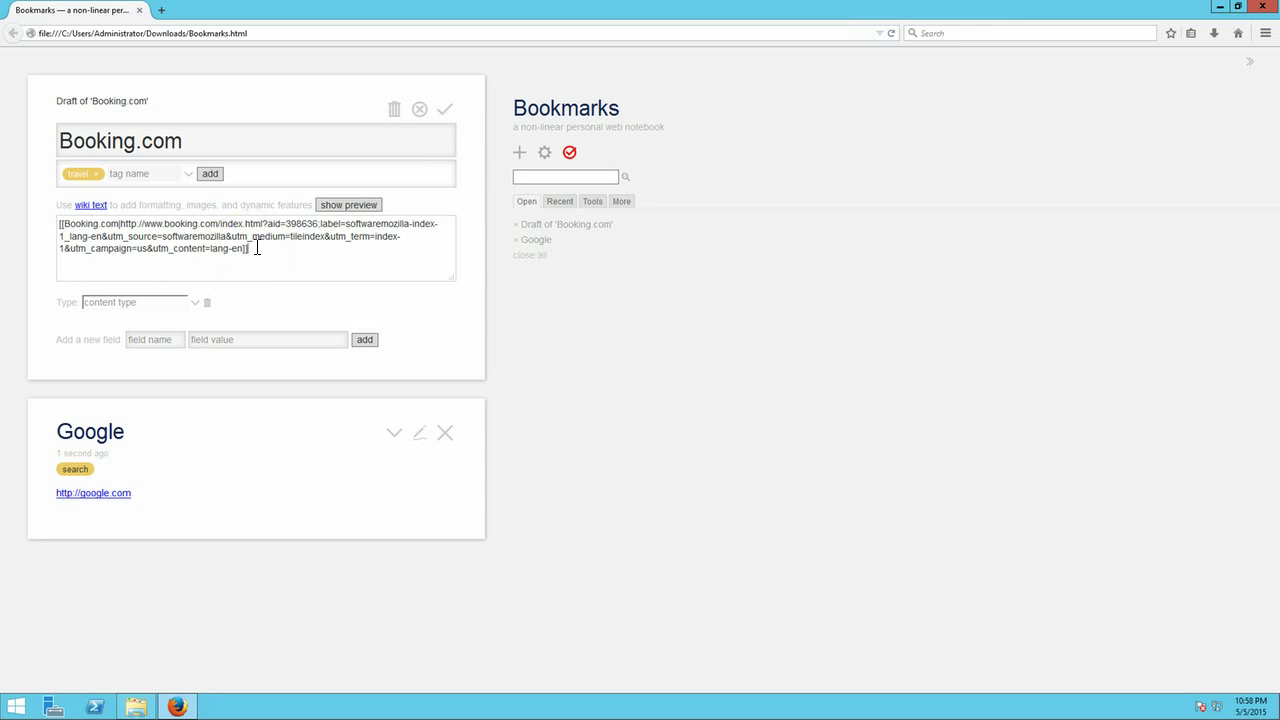
pyautogui.moveTo(450, 106); pyautogui.dragTo(455, 117)
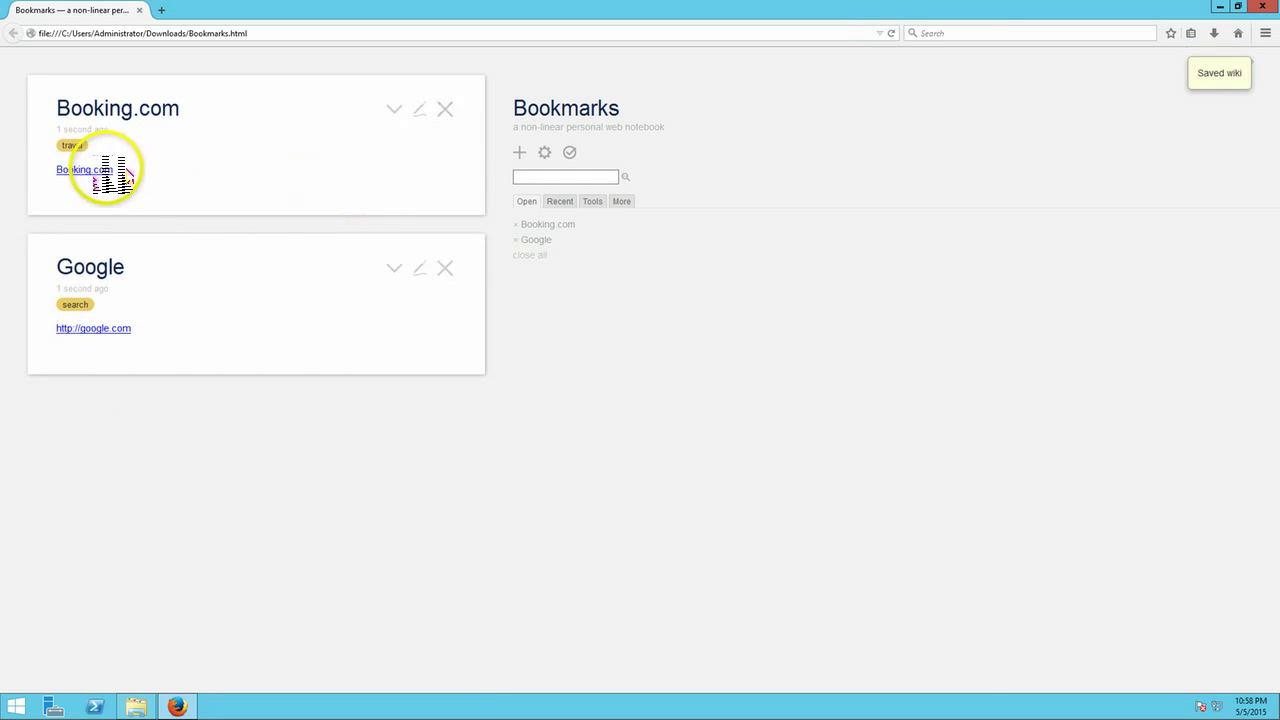
pyautogui.click(84, 170)
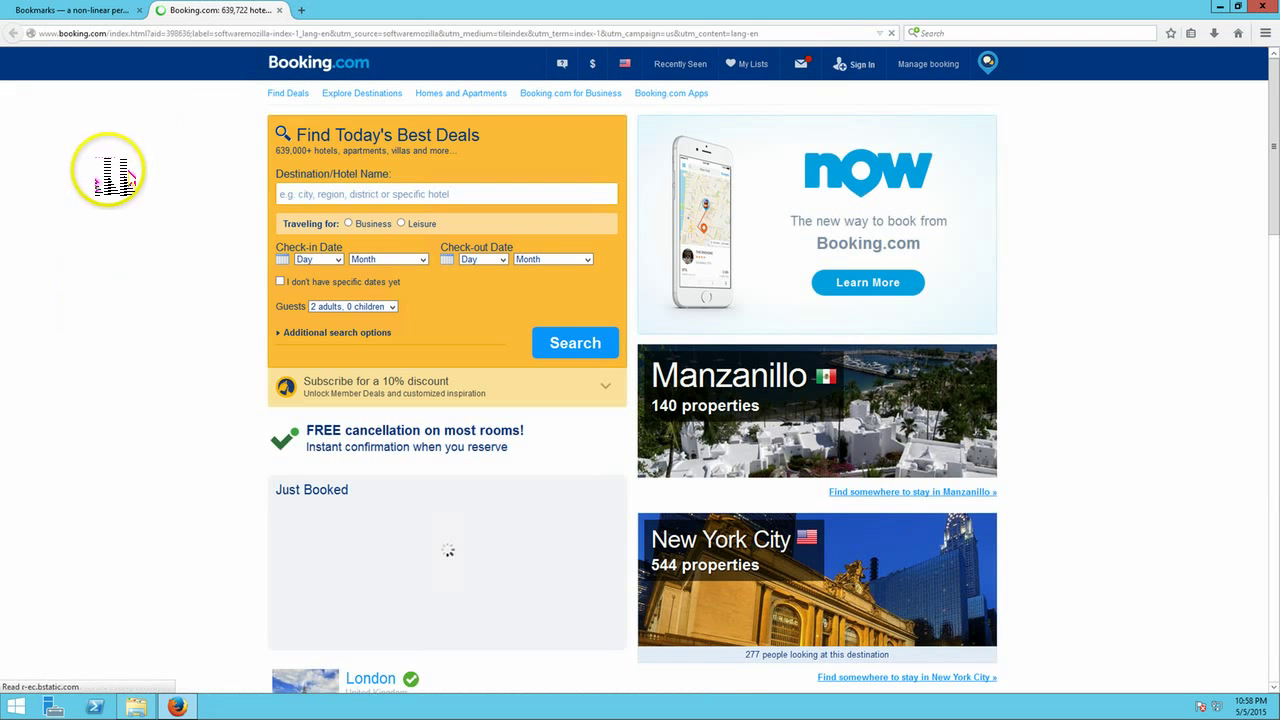
pyautogui.click(279, 10)
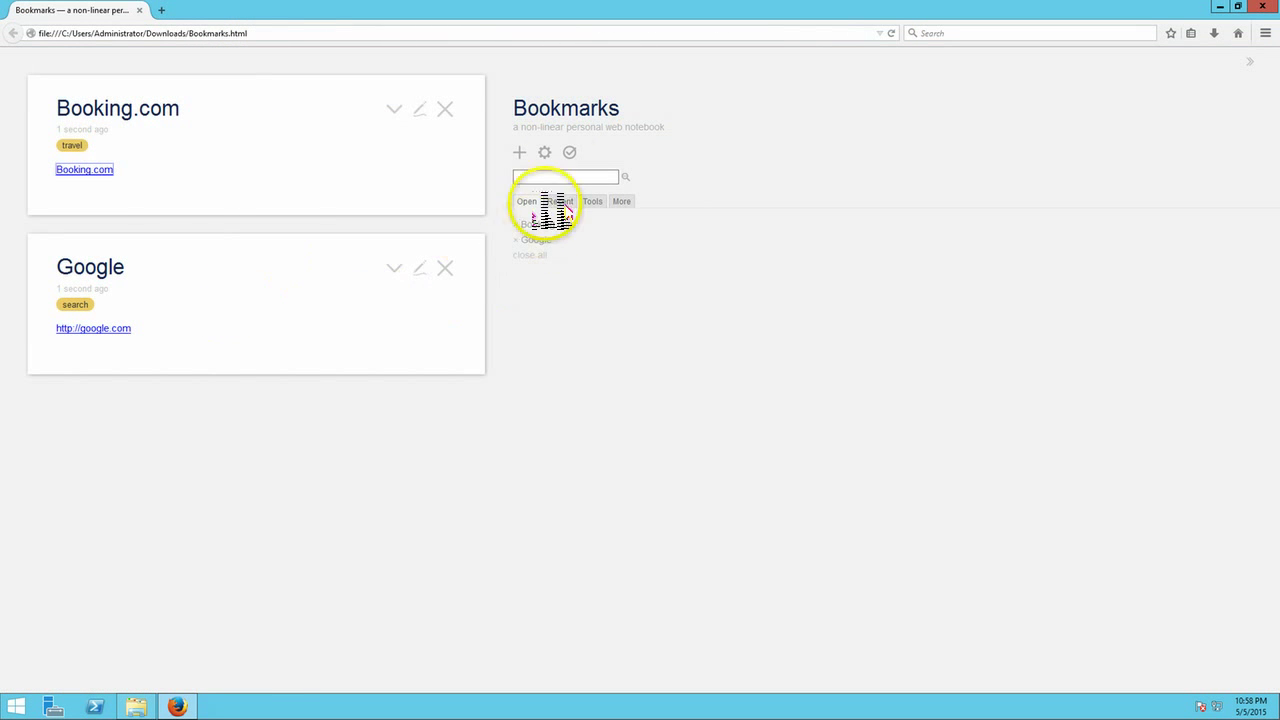
# Step: Open the control panel and the tag manager, and set the search tag's colour to blue (RGB 0, 0, 255)
pyautogui.click(545, 152)
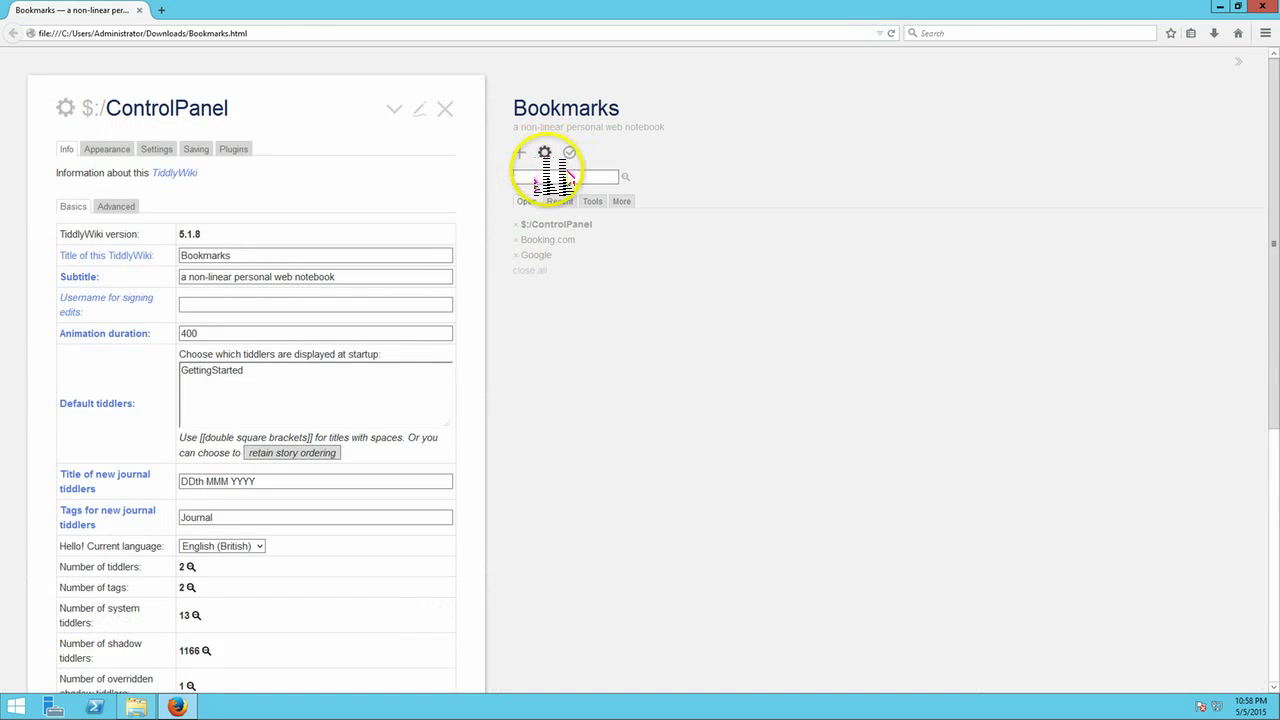
pyautogui.click(549, 175)
pyautogui.click(594, 203)
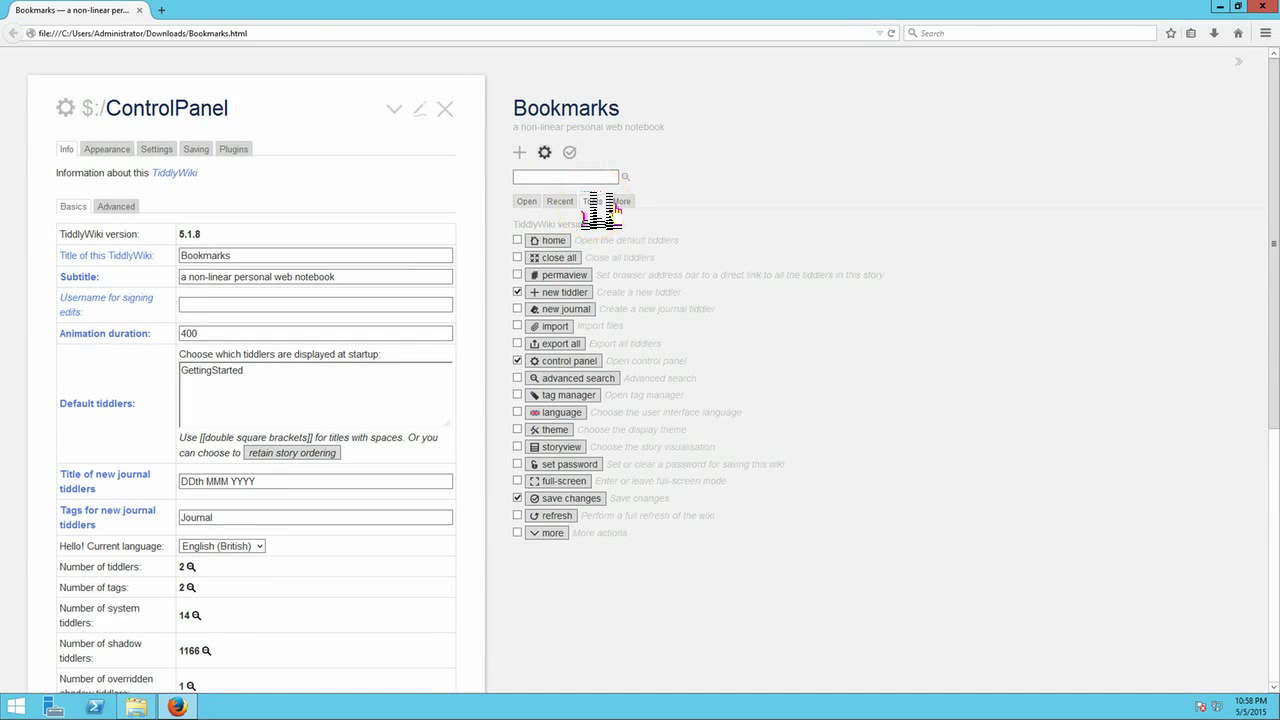
pyautogui.click(566, 395)
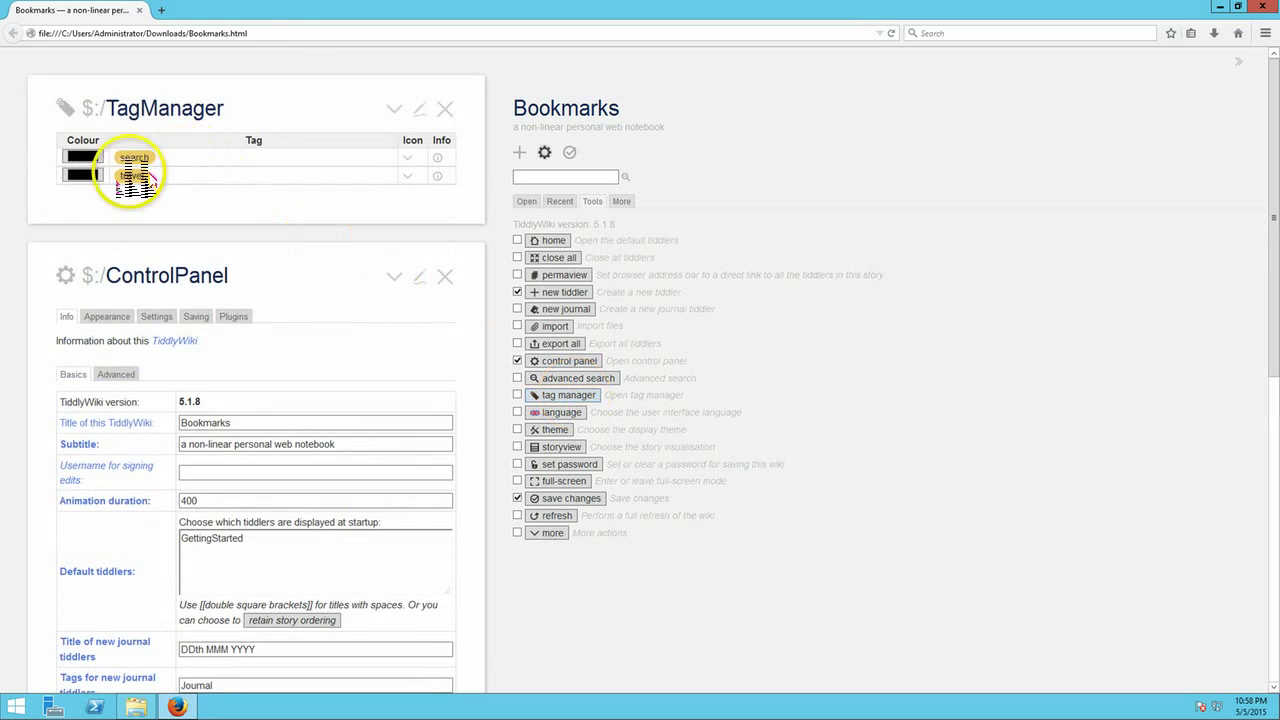
pyautogui.click(84, 157)
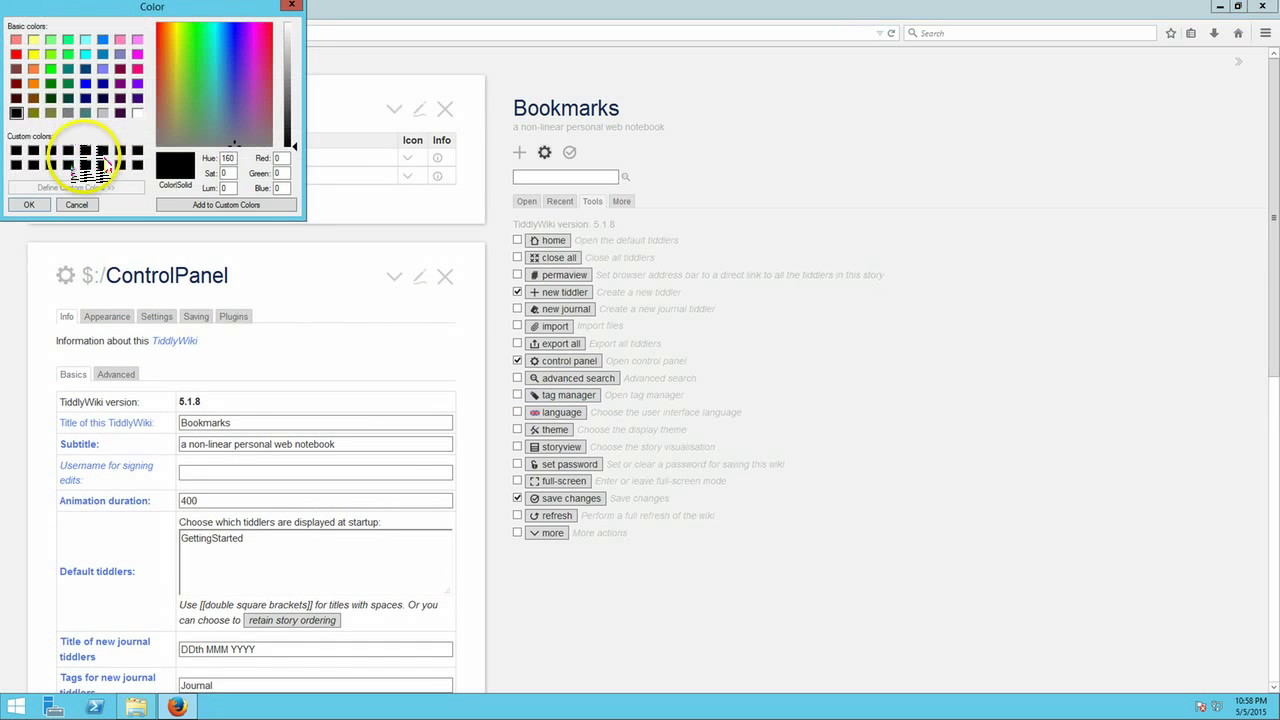
pyautogui.click(85, 83)
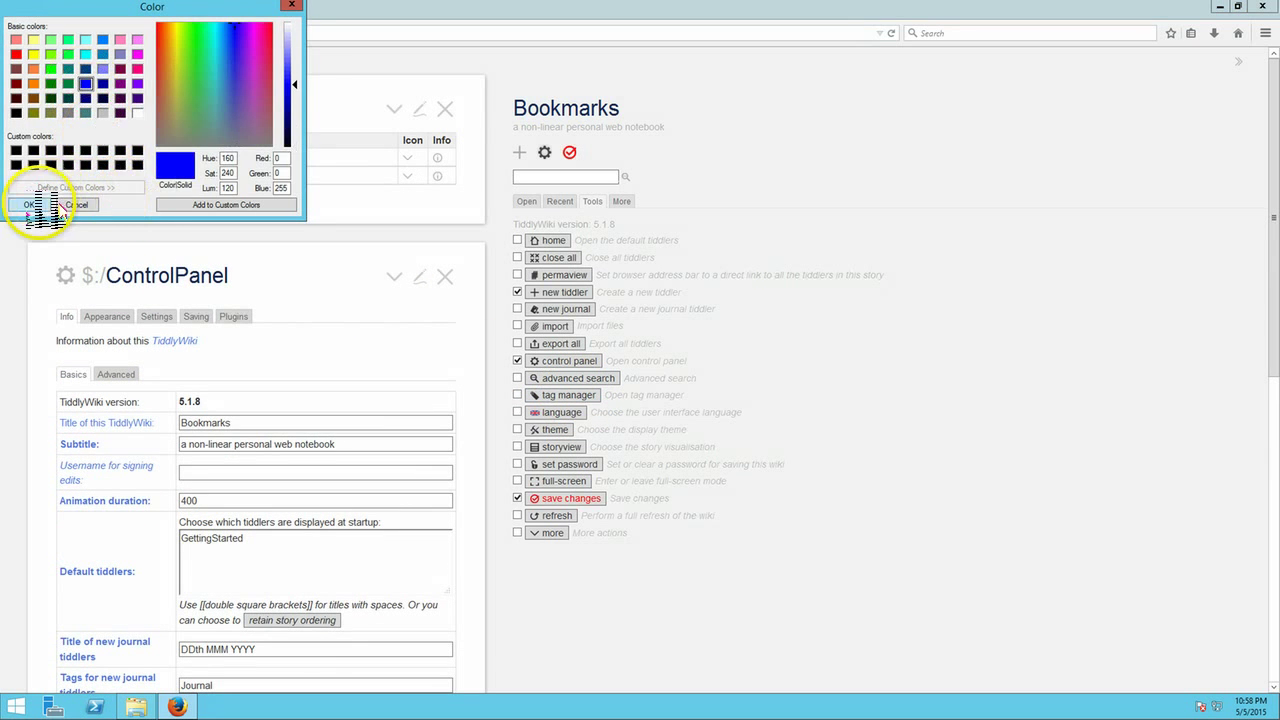
pyautogui.click(30, 205)
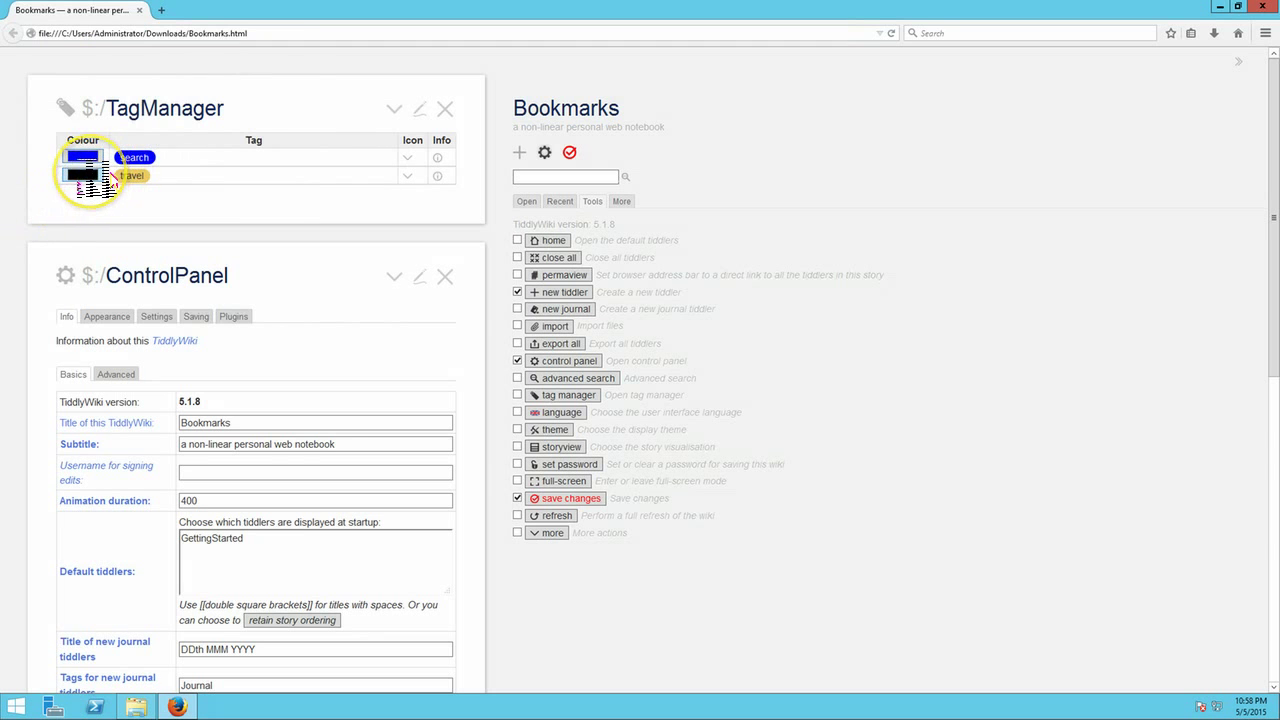
# Step: Set the travel tag's colour to the bright yellow basic colour in the tag manager
pyautogui.click(84, 175)
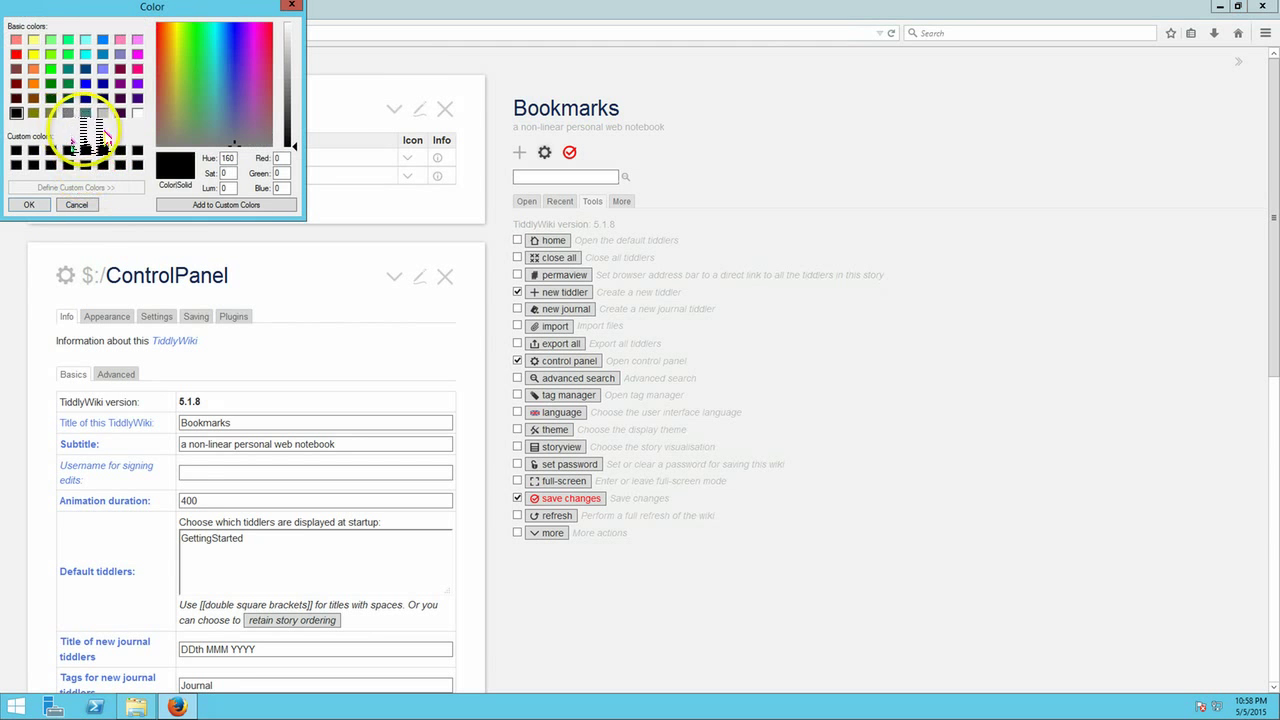
pyautogui.click(33, 54)
pyautogui.click(30, 206)
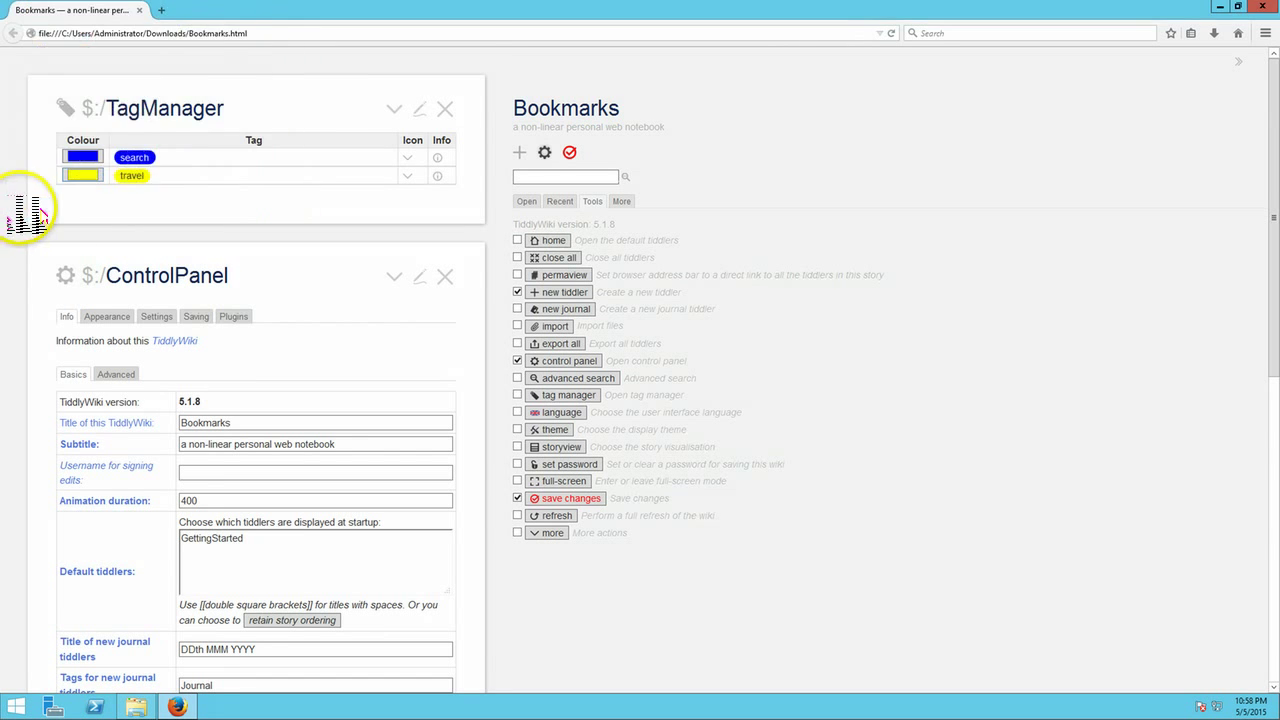
# Step: Close the control panel, the tag manager, and the Booking.com and Google tiddlers to empty the story view
pyautogui.click(445, 276)
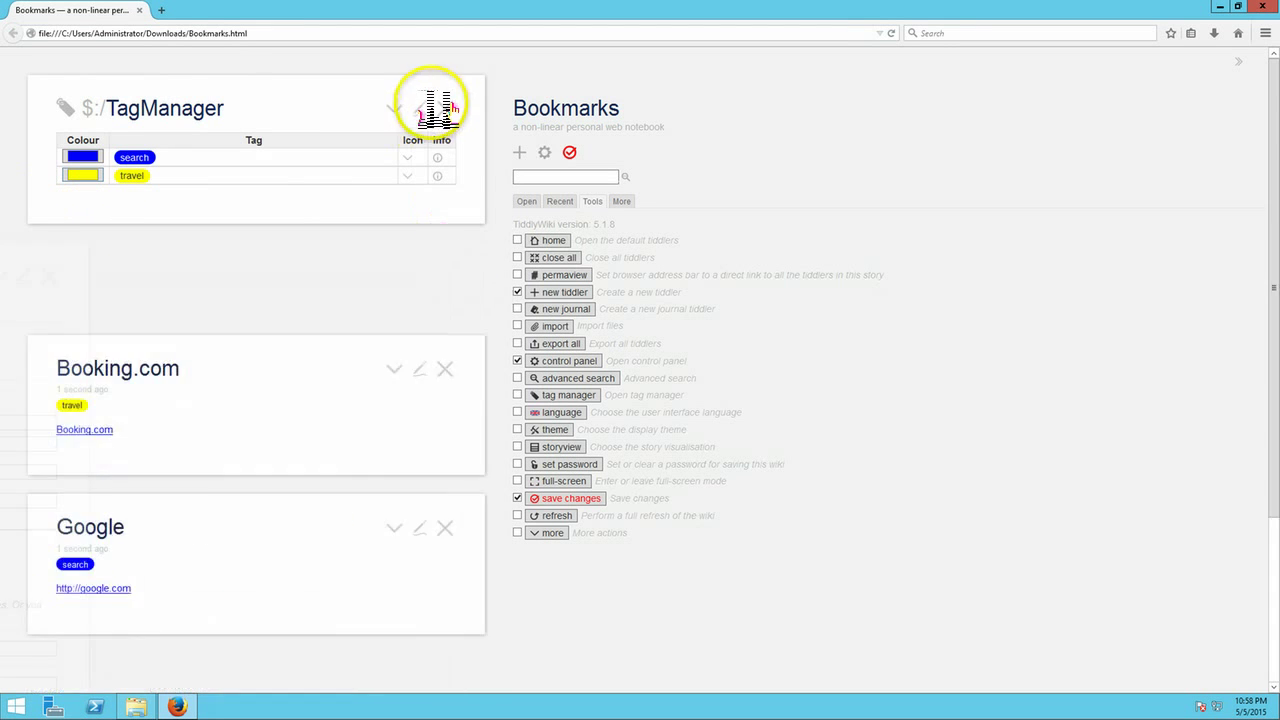
pyautogui.click(445, 108)
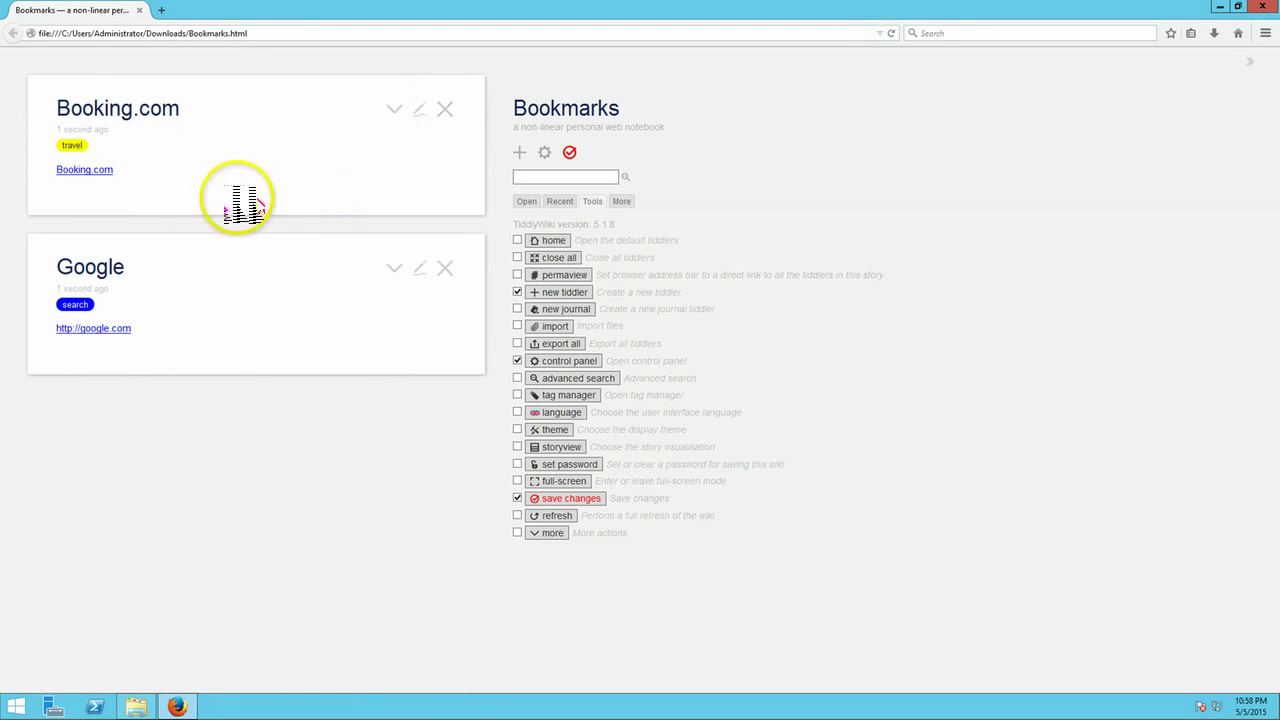
pyautogui.click(445, 108)
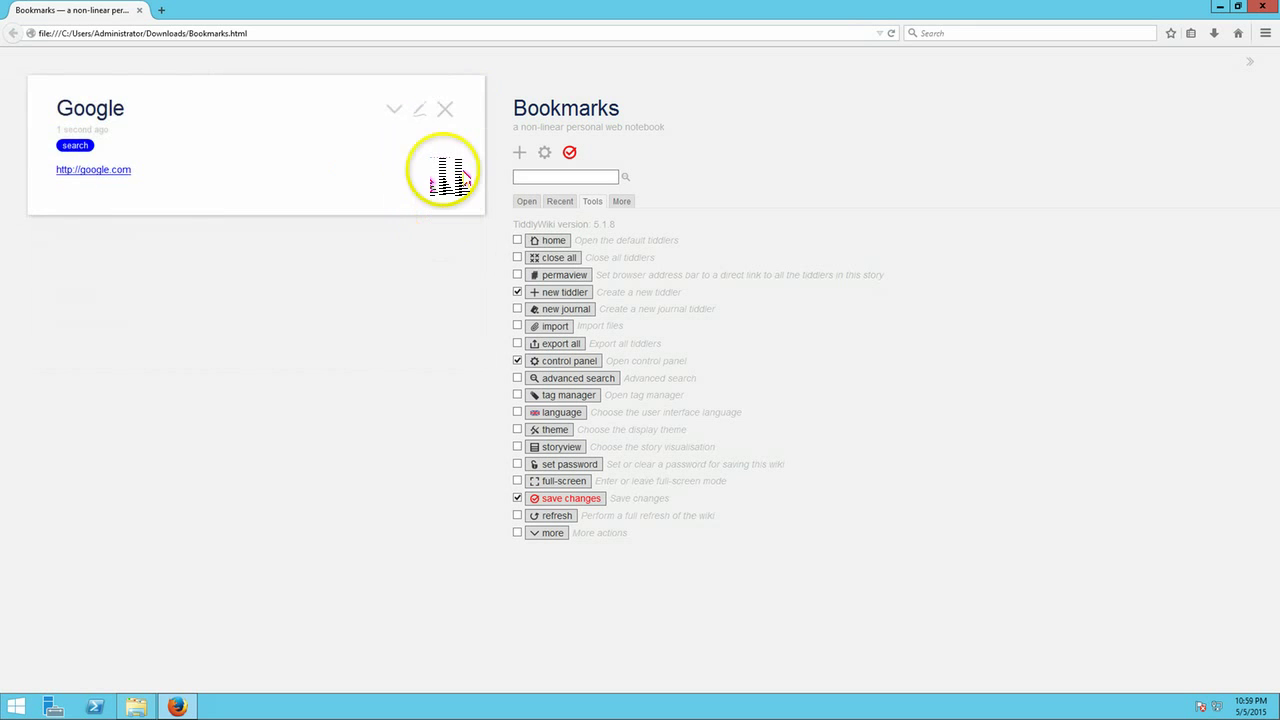
pyautogui.click(445, 108)
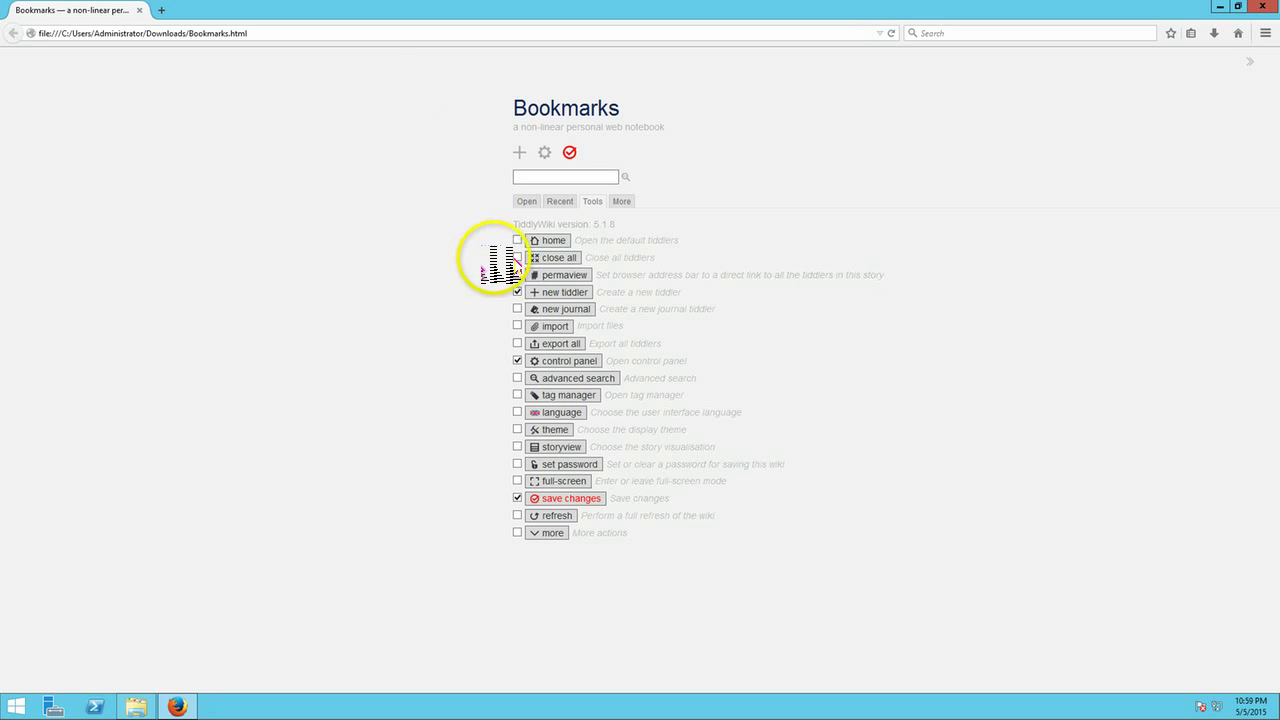
# Step: List the recent tiddlers, then find the Booking.com tiddler by searching the wiki for "booking" and follow its link
pyautogui.click(560, 201)
pyautogui.click(555, 178)
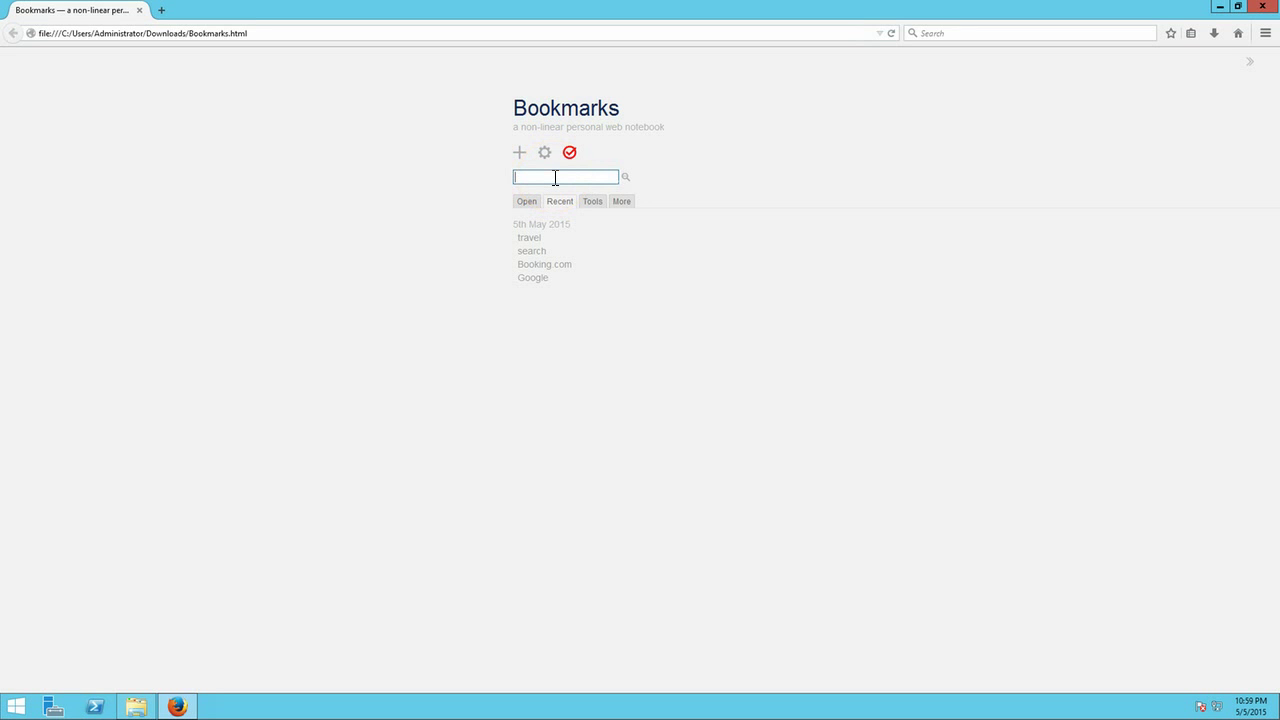
pyautogui.write('booking')
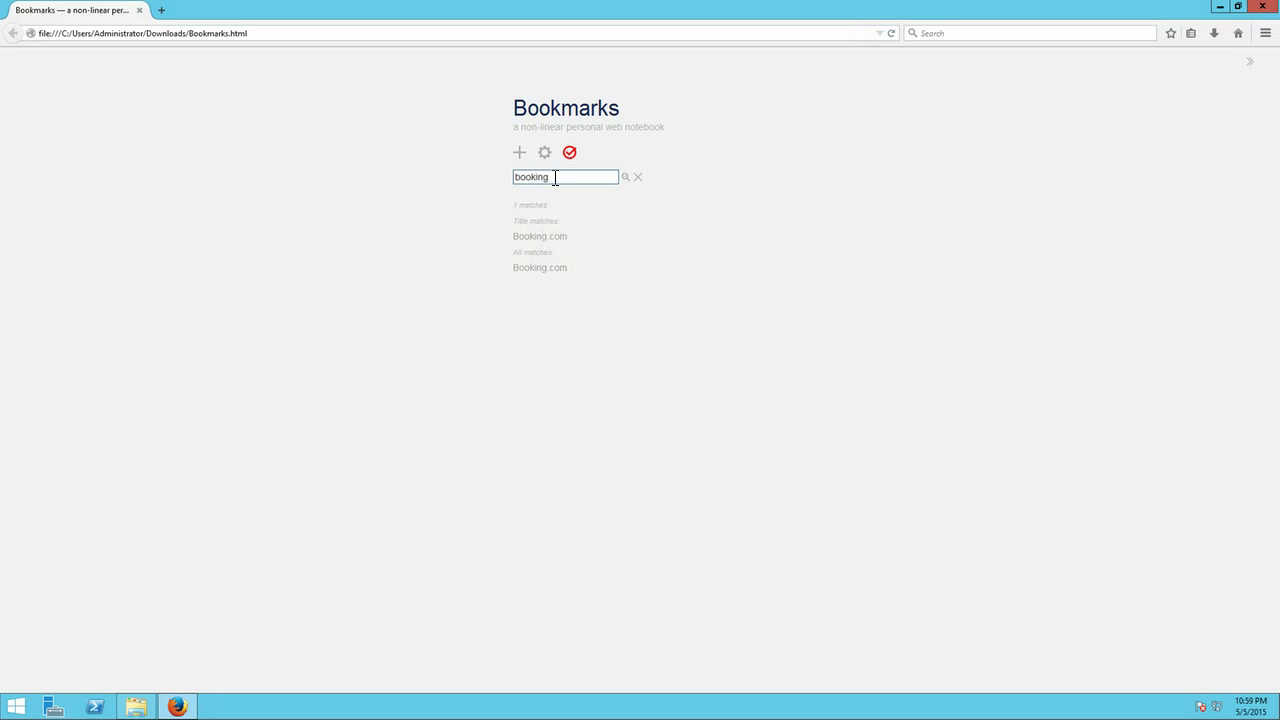
pyautogui.click(540, 236)
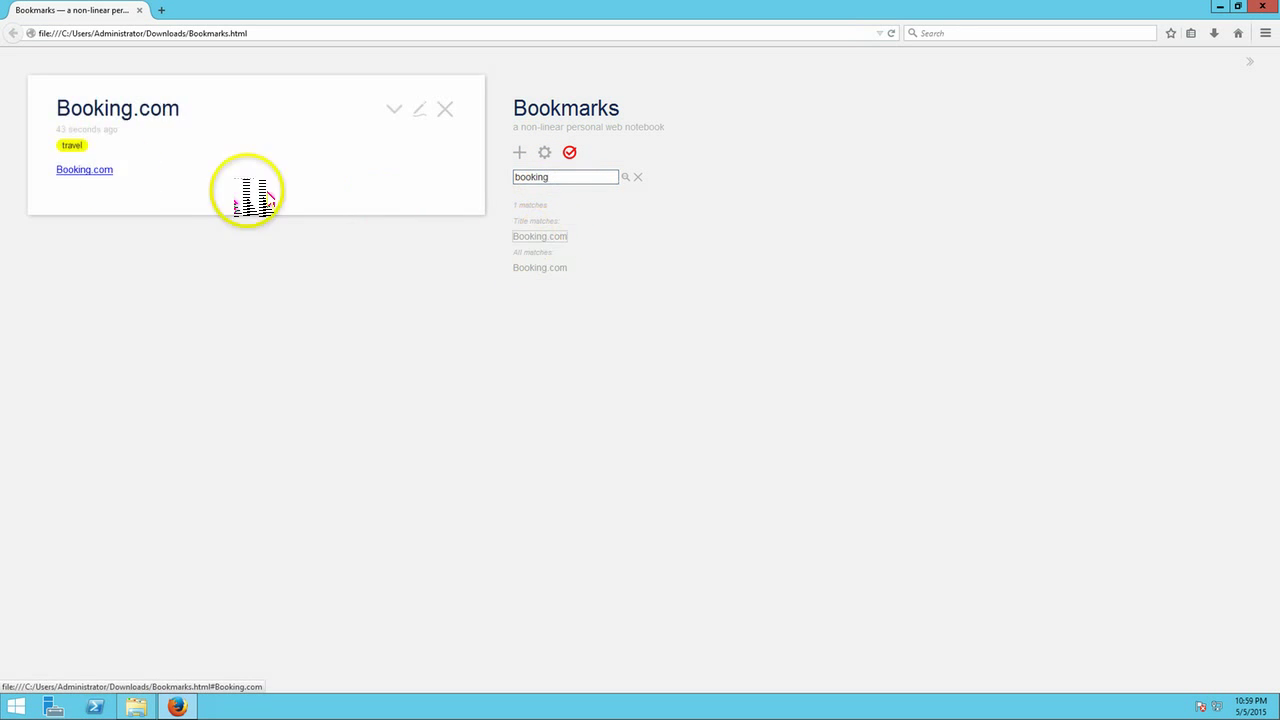
pyautogui.click(86, 171)
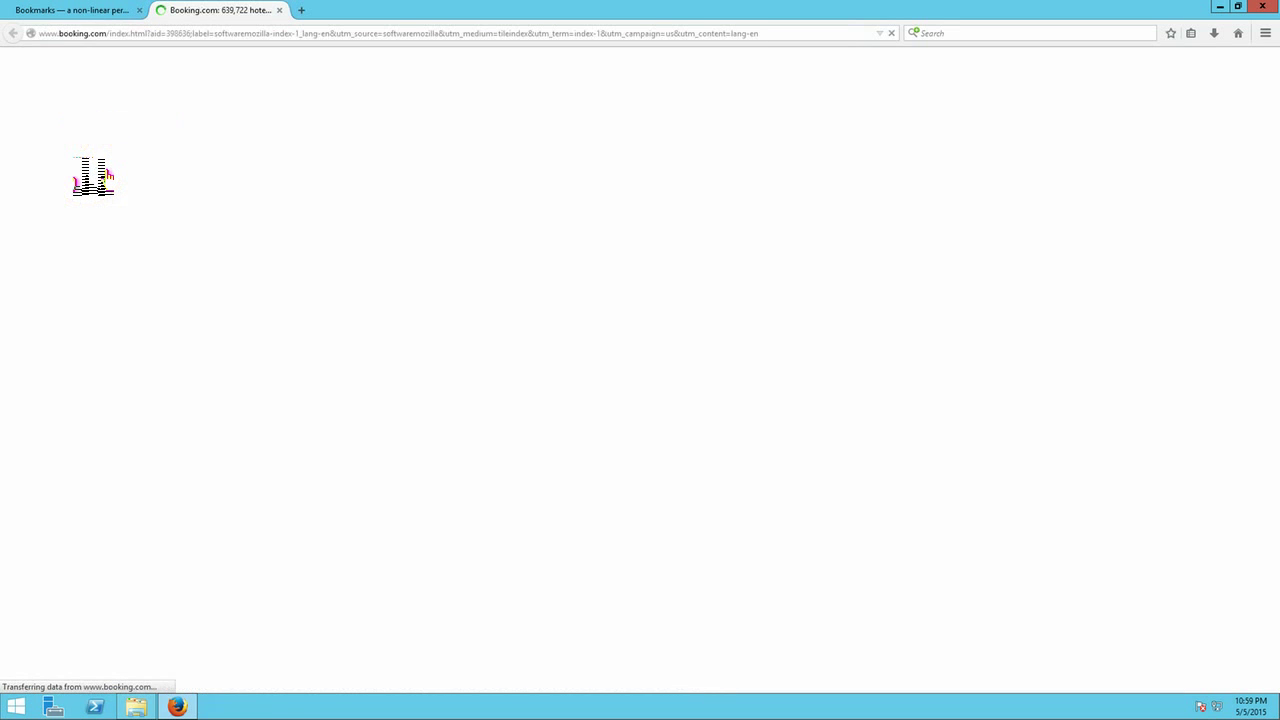